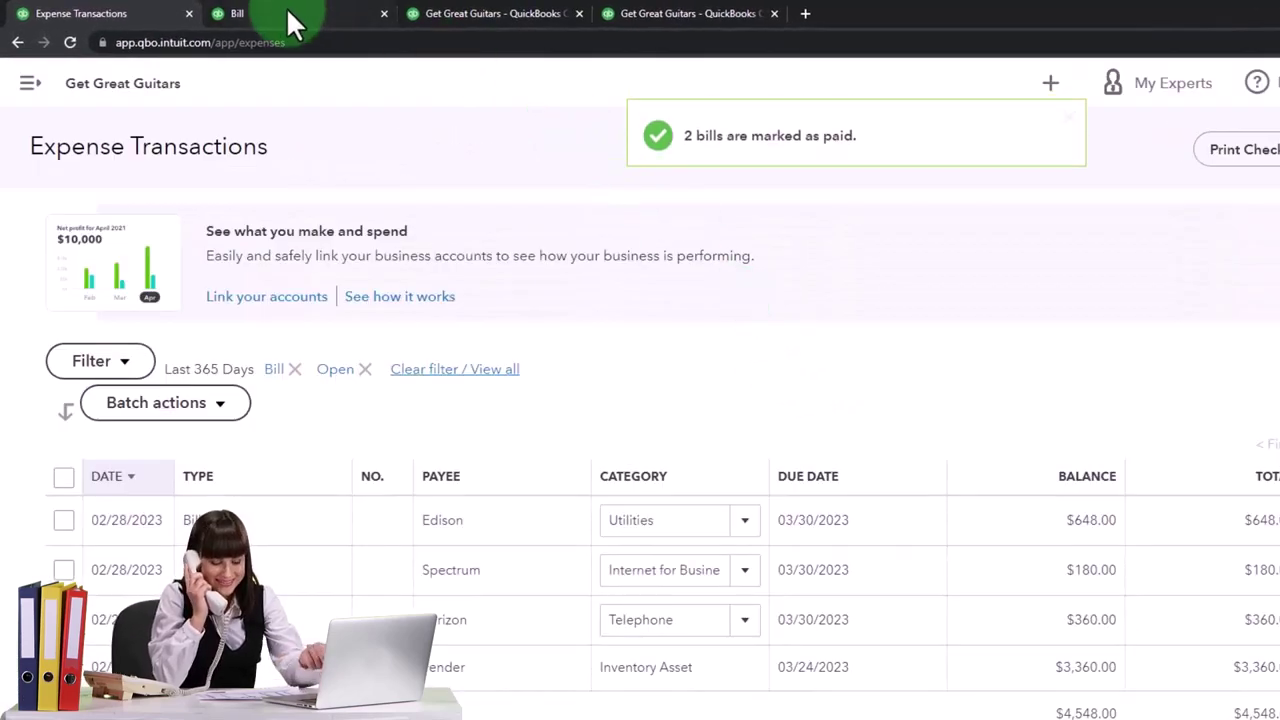
Bring up the Balance Sheet and find the Cash - 2415 row under Bank Accounts
{"action": "left_click", "coordinate": [282, 5]}
{"action": "scroll", "coordinate": [486, 420], "scroll_direction": "up", "scroll_amount": 5}
{"action": "scroll", "coordinate": [470, 405], "scroll_direction": "up", "scroll_amount": 5}
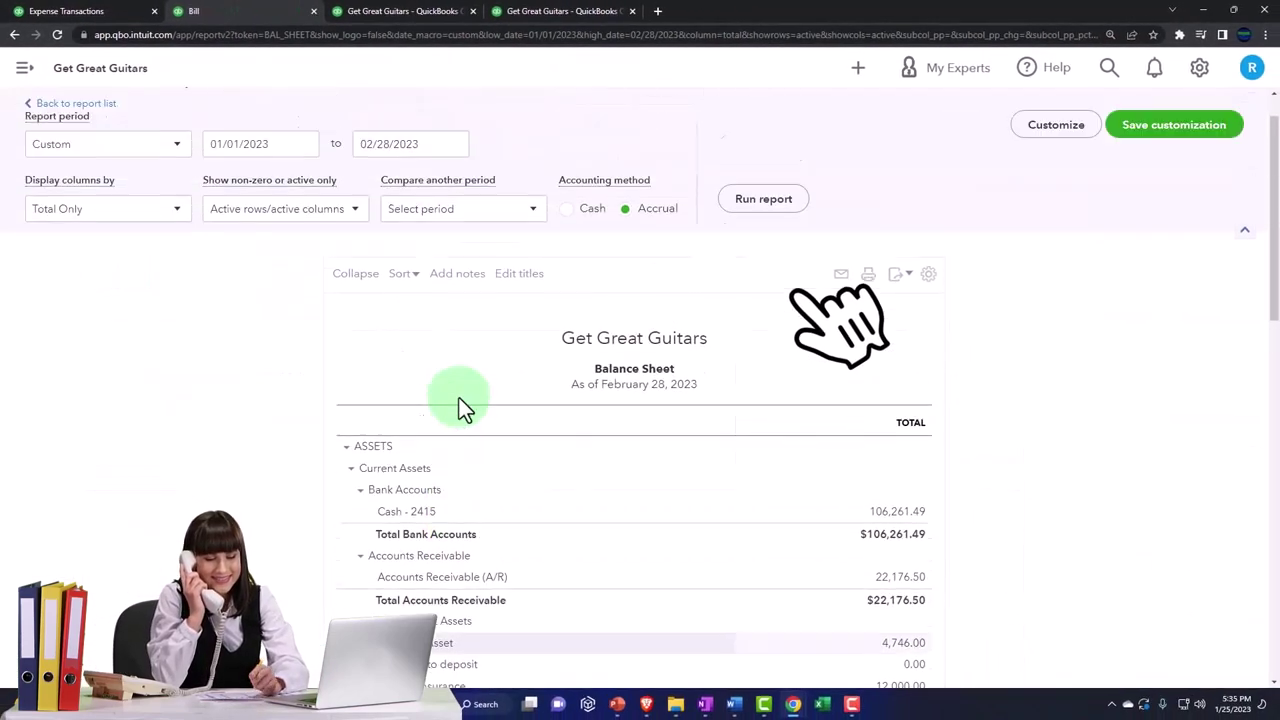
{"action": "scroll", "coordinate": [459, 398], "scroll_direction": "up", "scroll_amount": 1}
{"action": "scroll", "coordinate": [215, 489], "scroll_direction": "down", "scroll_amount": 2}
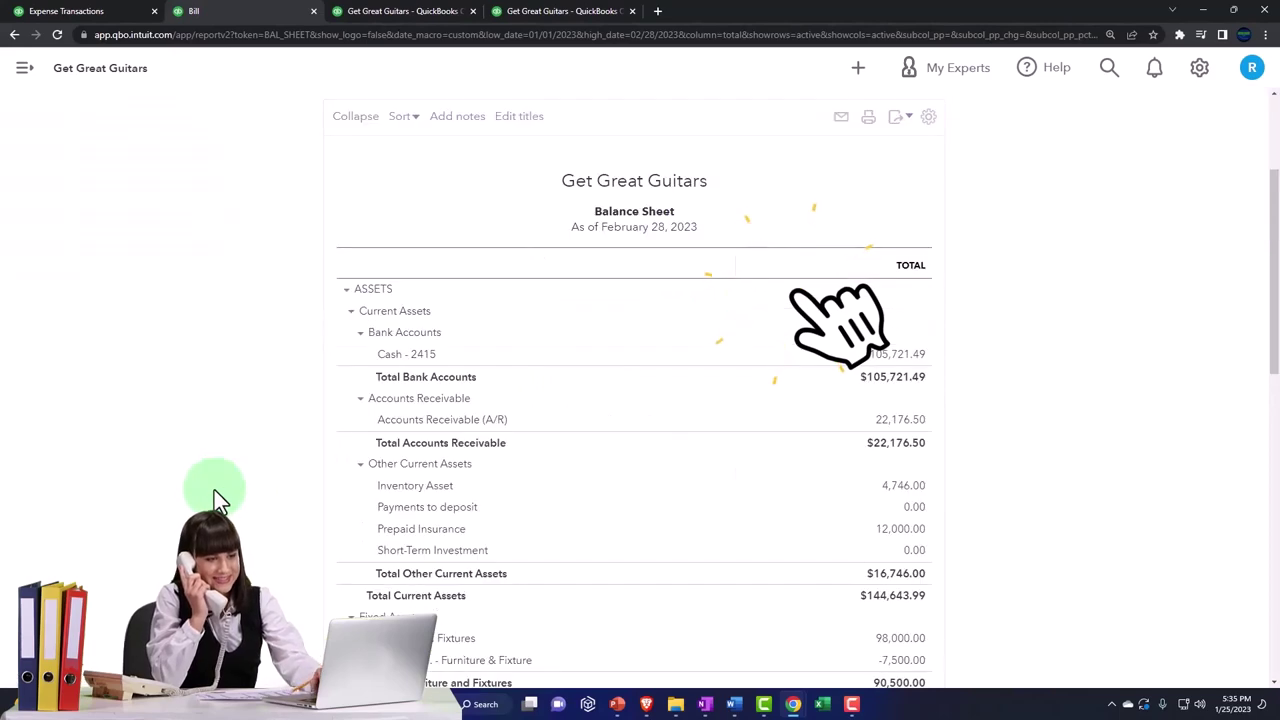
Drill into Cash - 2415's Transaction Report and open Verizon's Bill Payment (Check) 1019
{"action": "left_click", "coordinate": [897, 357]}
{"action": "scroll", "coordinate": [600, 470], "scroll_direction": "down", "scroll_amount": 1}
{"action": "scroll", "coordinate": [378, 525], "scroll_direction": "down", "scroll_amount": 4}
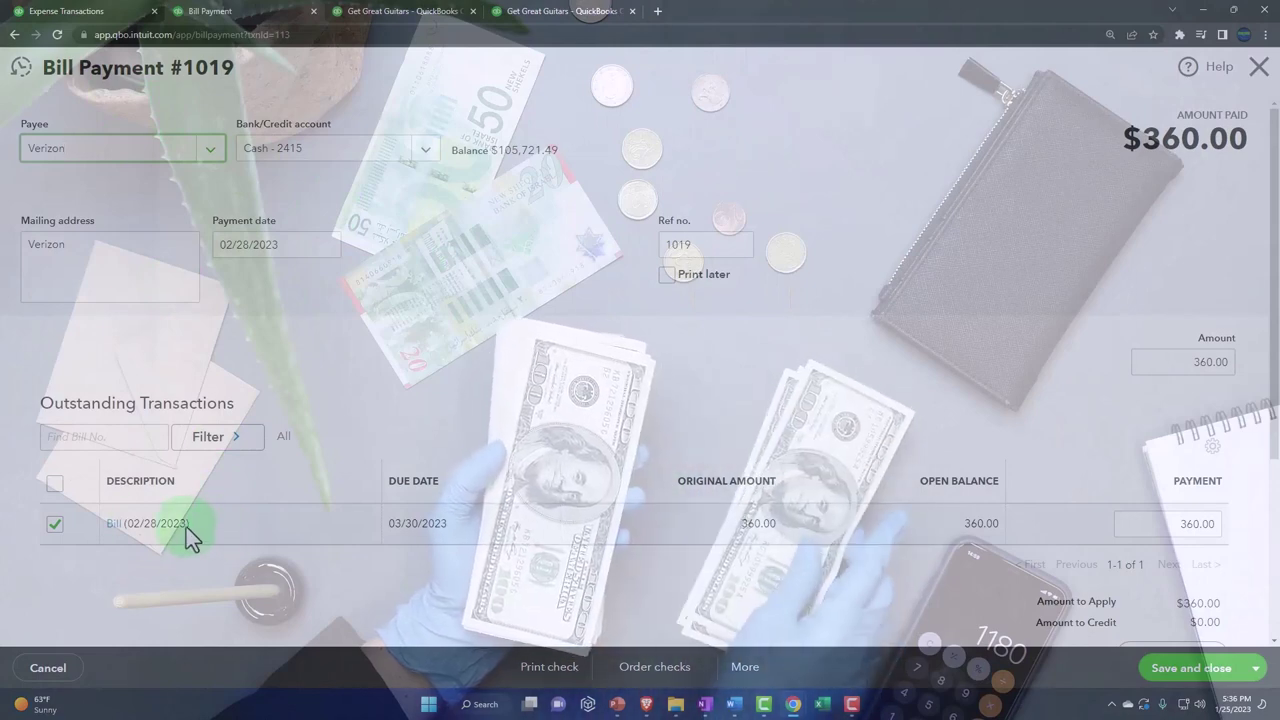
Open Verizon's 02/28/2023 bill, confirm it shows PAID, and close it
{"action": "left_click", "coordinate": [115, 530]}
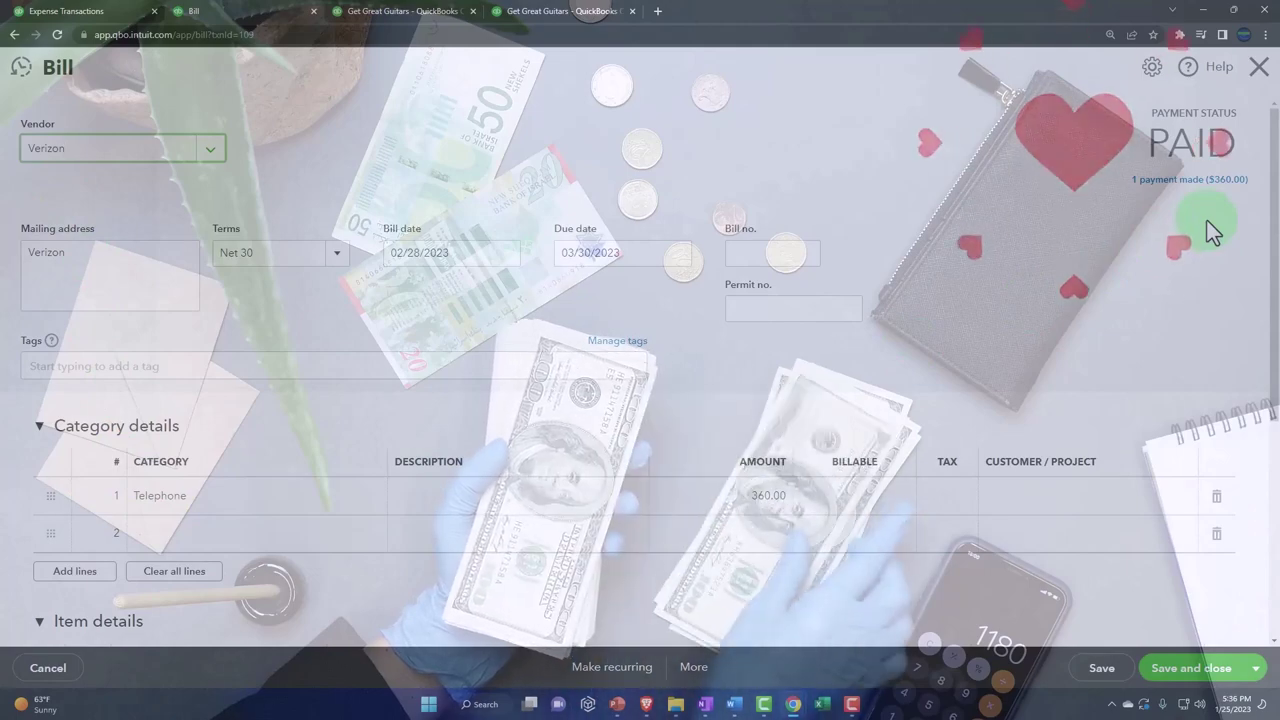
{"action": "left_click", "coordinate": [1258, 68]}
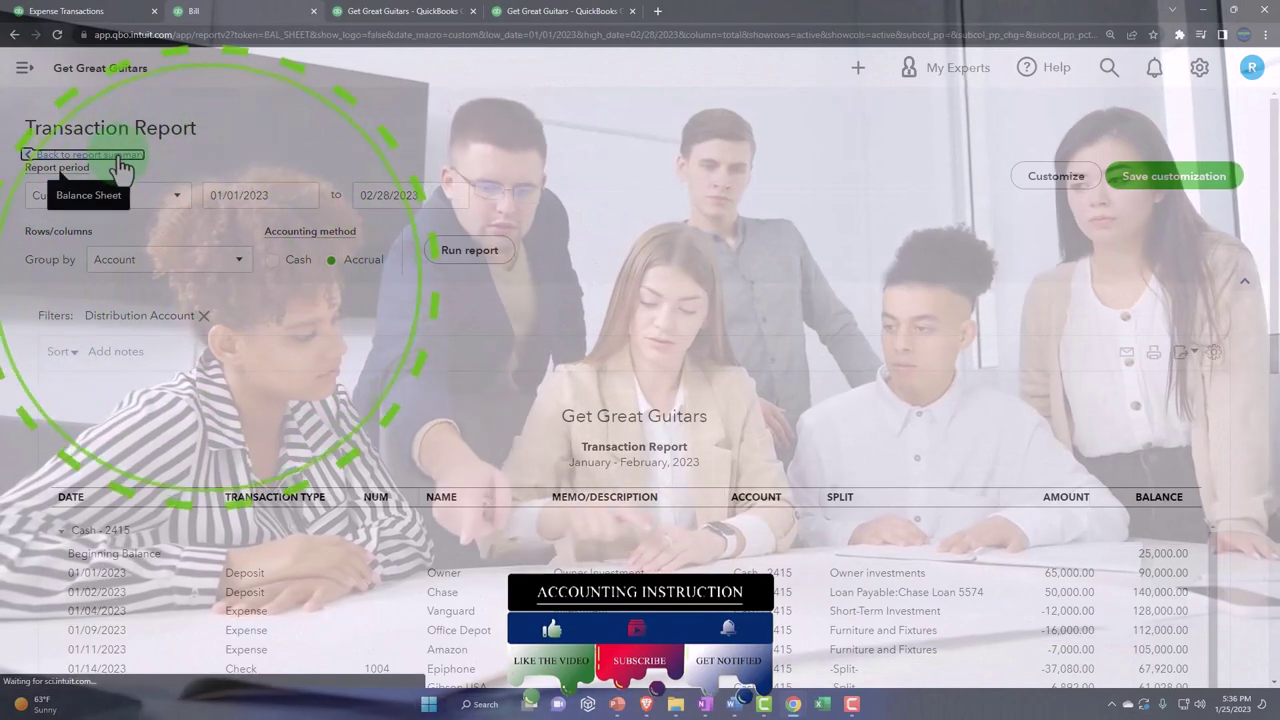
Return to the Balance Sheet summary, zoom in, and drill into the Accounts Payable (A/P) amount
{"action": "left_click", "coordinate": [43, 157]}
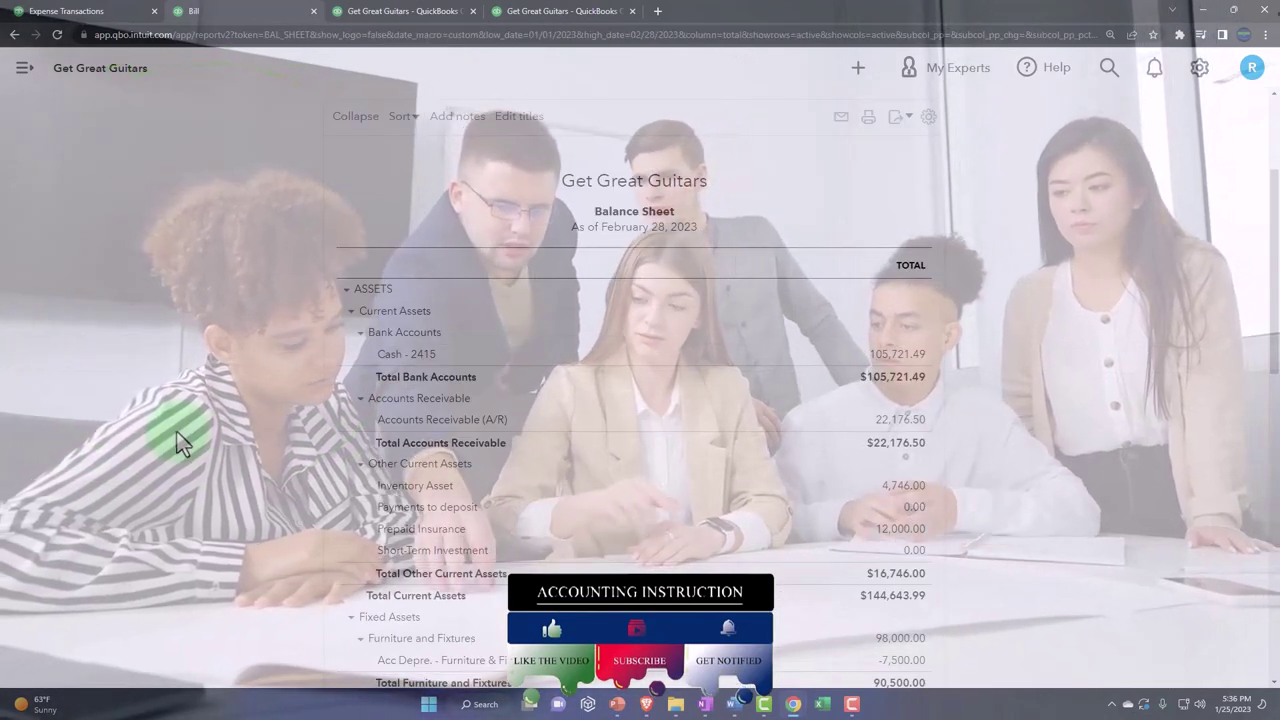
{"action": "key", "text": "ctrl+plus"}
{"action": "scroll", "coordinate": [176, 440], "scroll_direction": "down", "scroll_amount": 1}
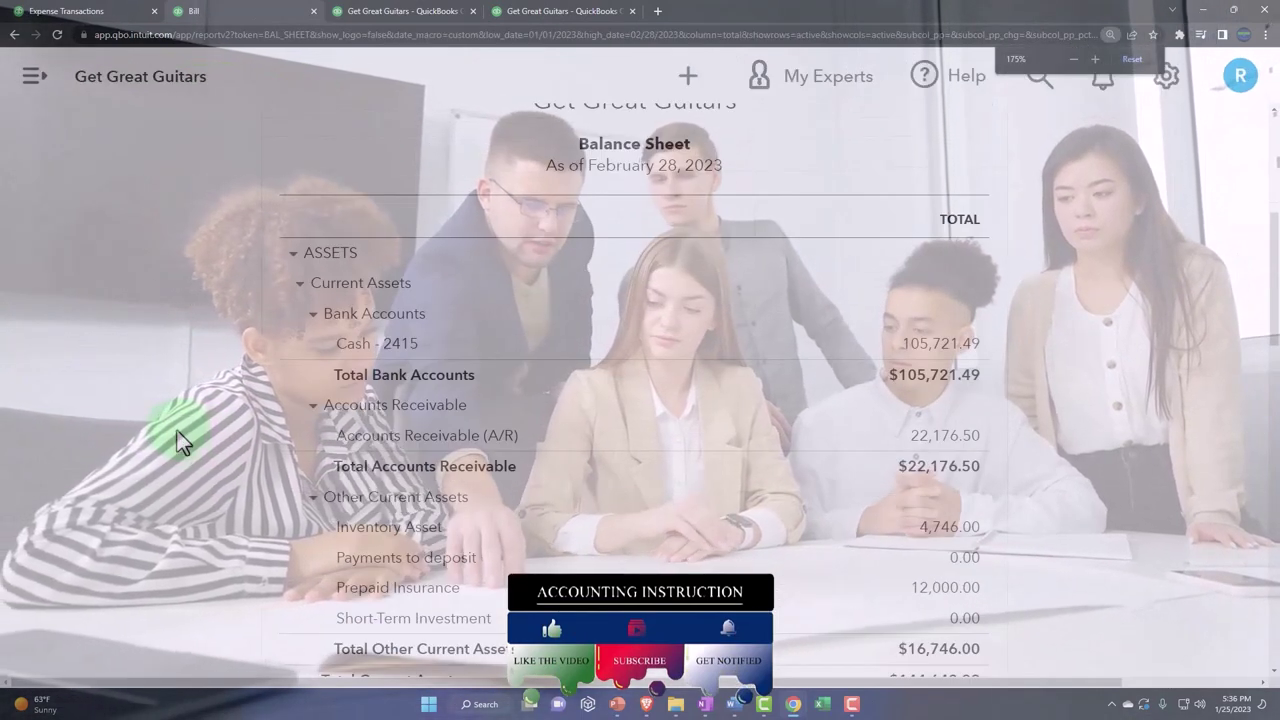
{"action": "scroll", "coordinate": [176, 440], "scroll_direction": "down", "scroll_amount": 1}
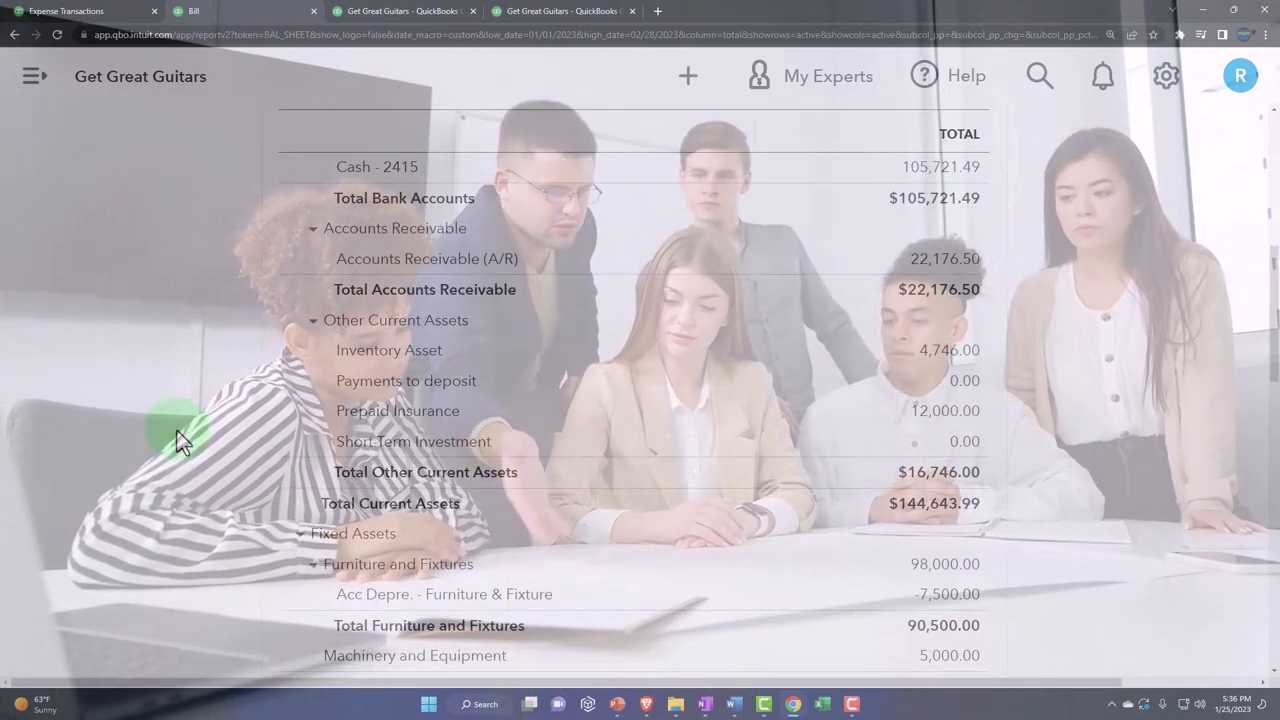
{"action": "scroll", "coordinate": [176, 440], "scroll_direction": "down", "scroll_amount": 1}
{"action": "scroll", "coordinate": [176, 440], "scroll_direction": "down", "scroll_amount": 2}
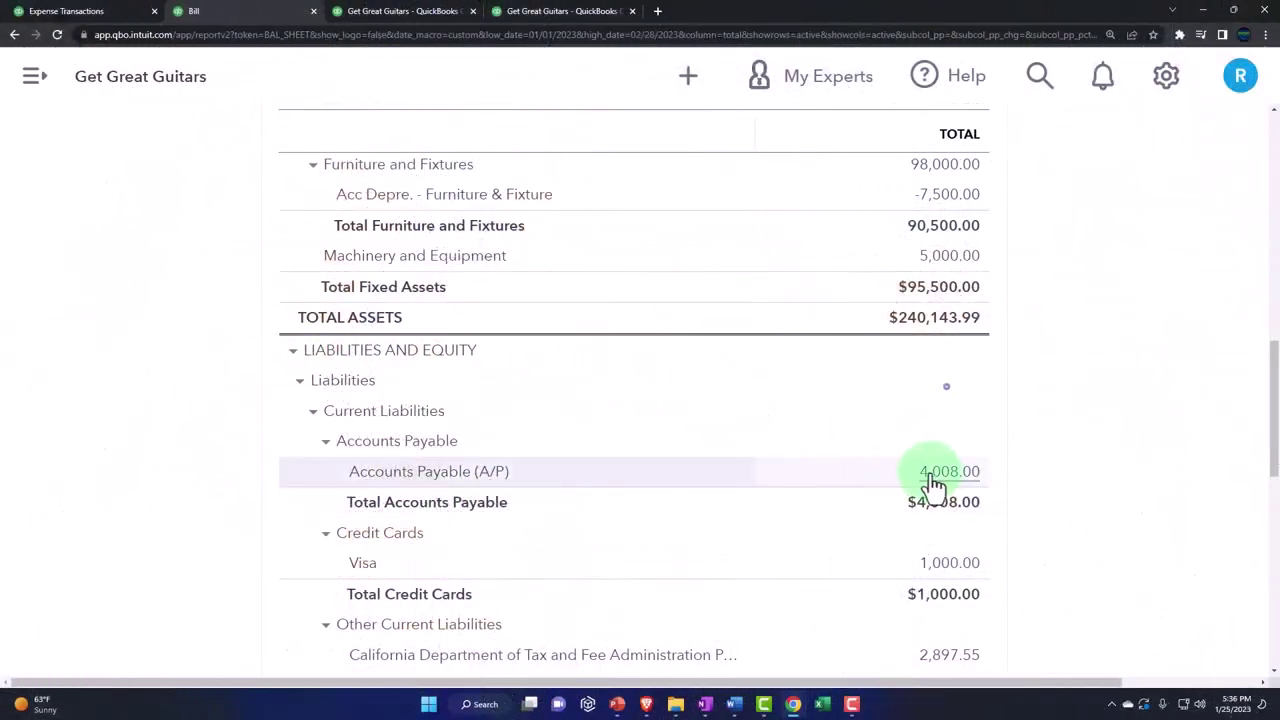
{"action": "left_click", "coordinate": [932, 484]}
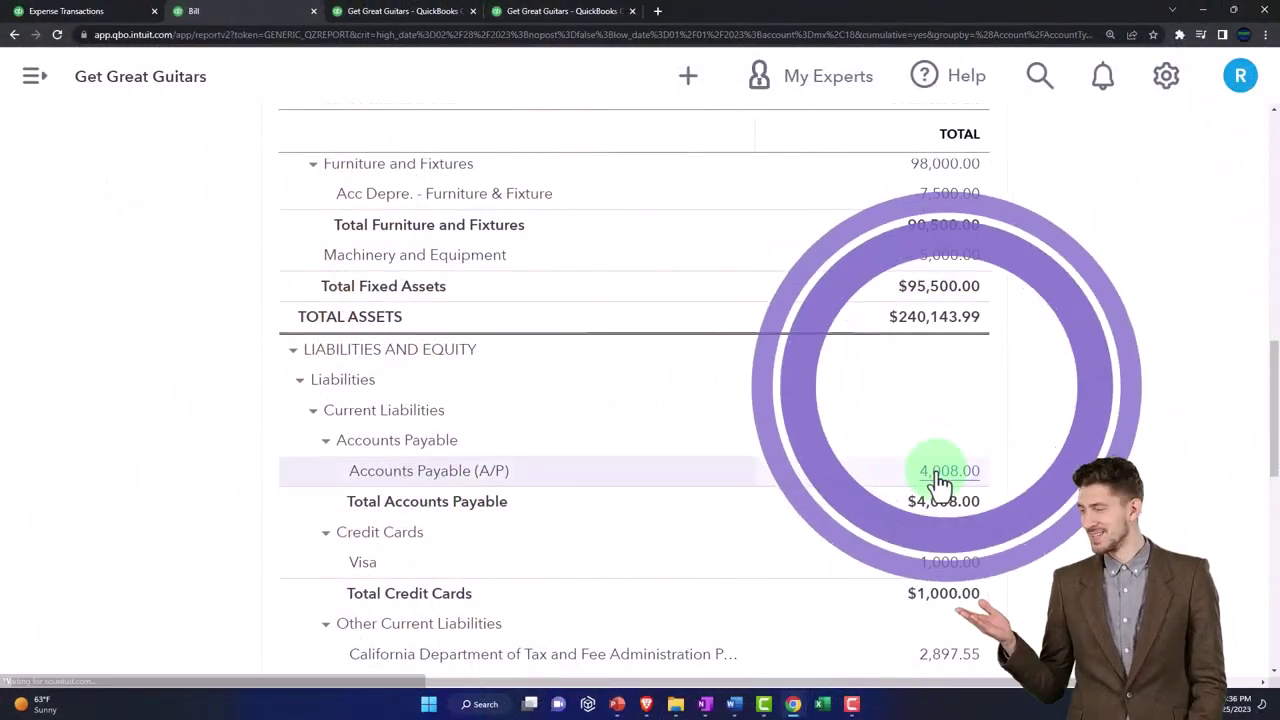
Zoom back out and review the A/P detail of bills and Verizon and Spectrum payments
{"action": "key", "text": "ctrl+minus"}
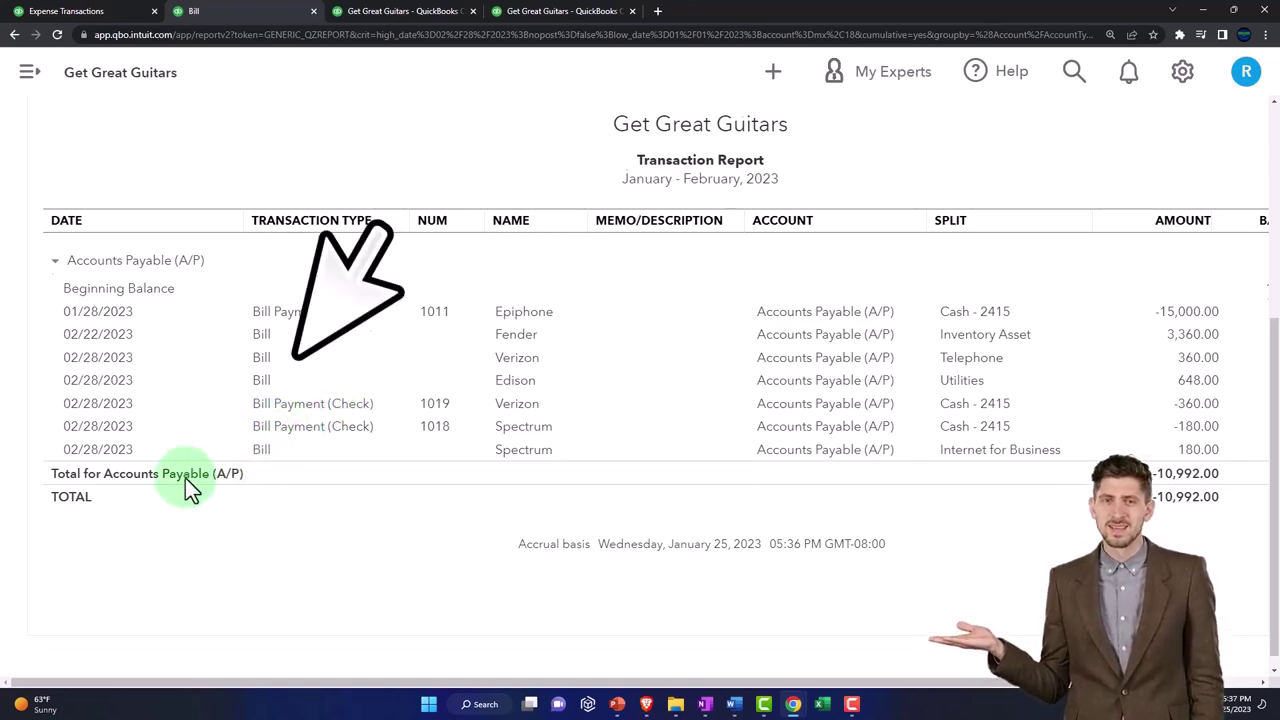
{"action": "scroll", "coordinate": [186, 485], "scroll_direction": "up", "scroll_amount": 3}
{"action": "scroll", "coordinate": [822, 520], "scroll_direction": "down", "scroll_amount": 2}
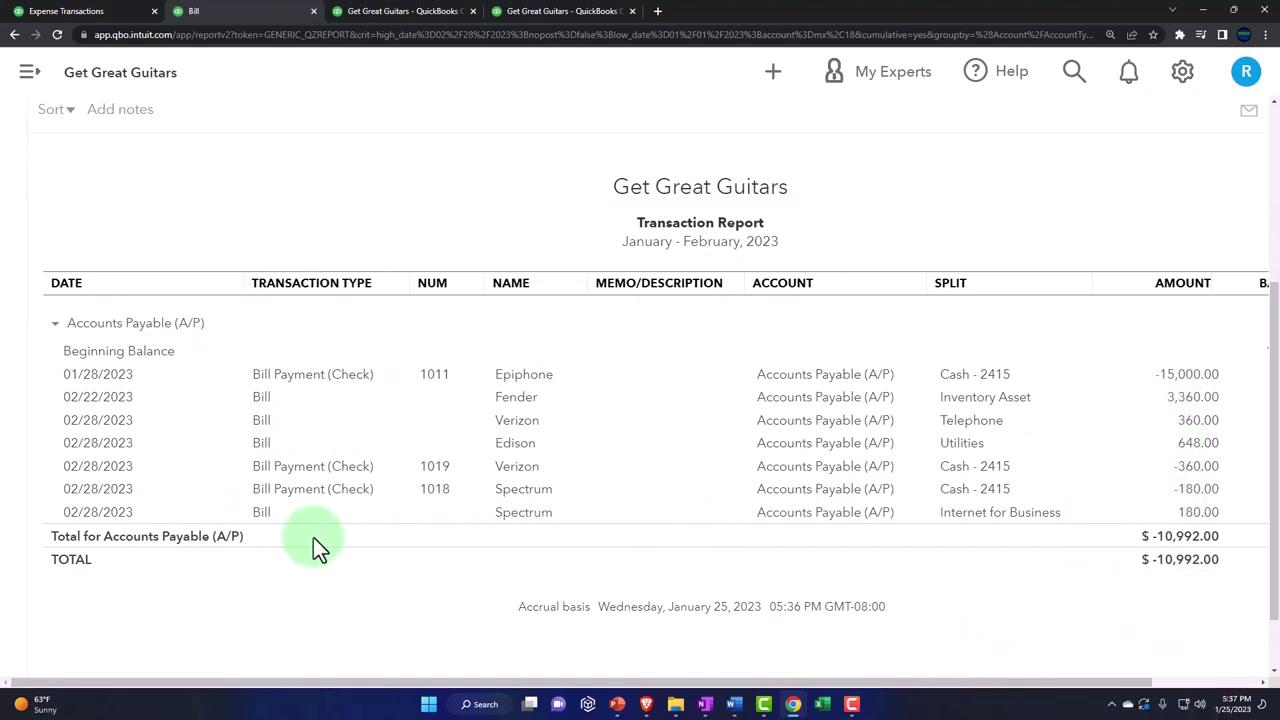
{"action": "scroll", "coordinate": [300, 535], "scroll_direction": "up", "scroll_amount": 3}
Rerun the January–February 2023 Profit and Loss and review it down to $12,435.85 net income
{"action": "left_click", "coordinate": [129, 186]}
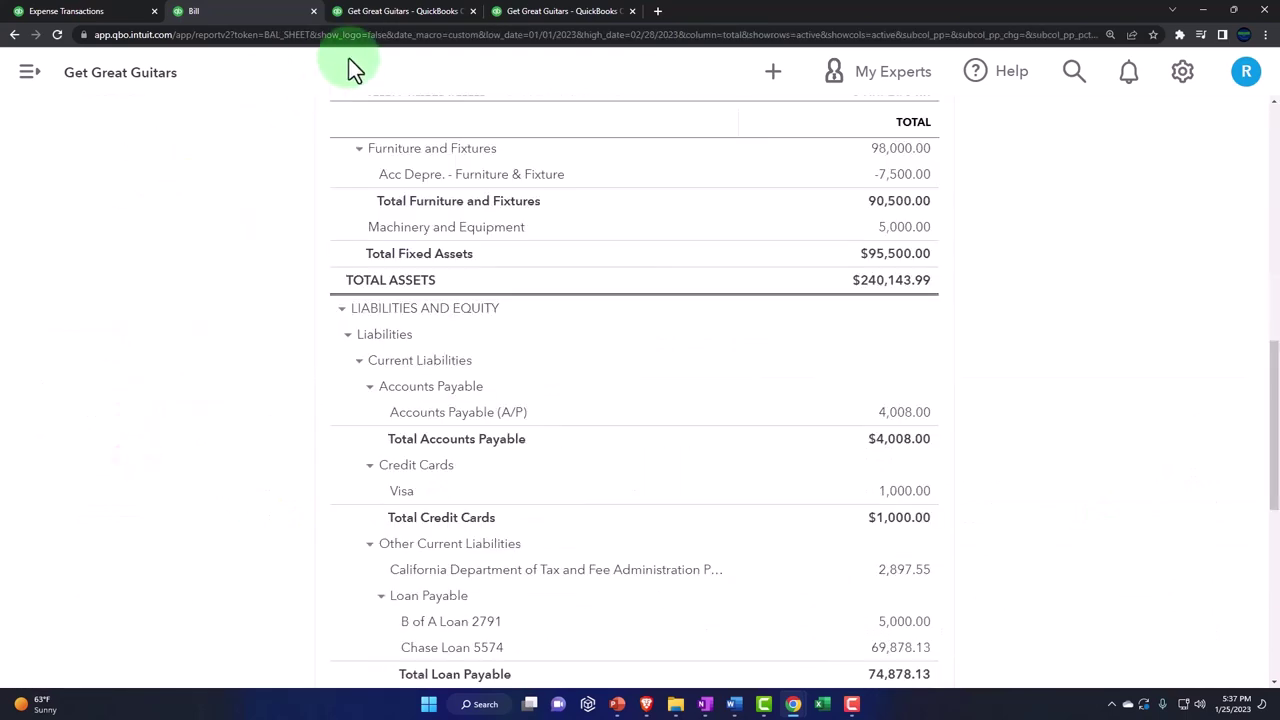
{"action": "left_click", "coordinate": [400, 14]}
{"action": "scroll", "coordinate": [546, 285], "scroll_direction": "up", "scroll_amount": 4}
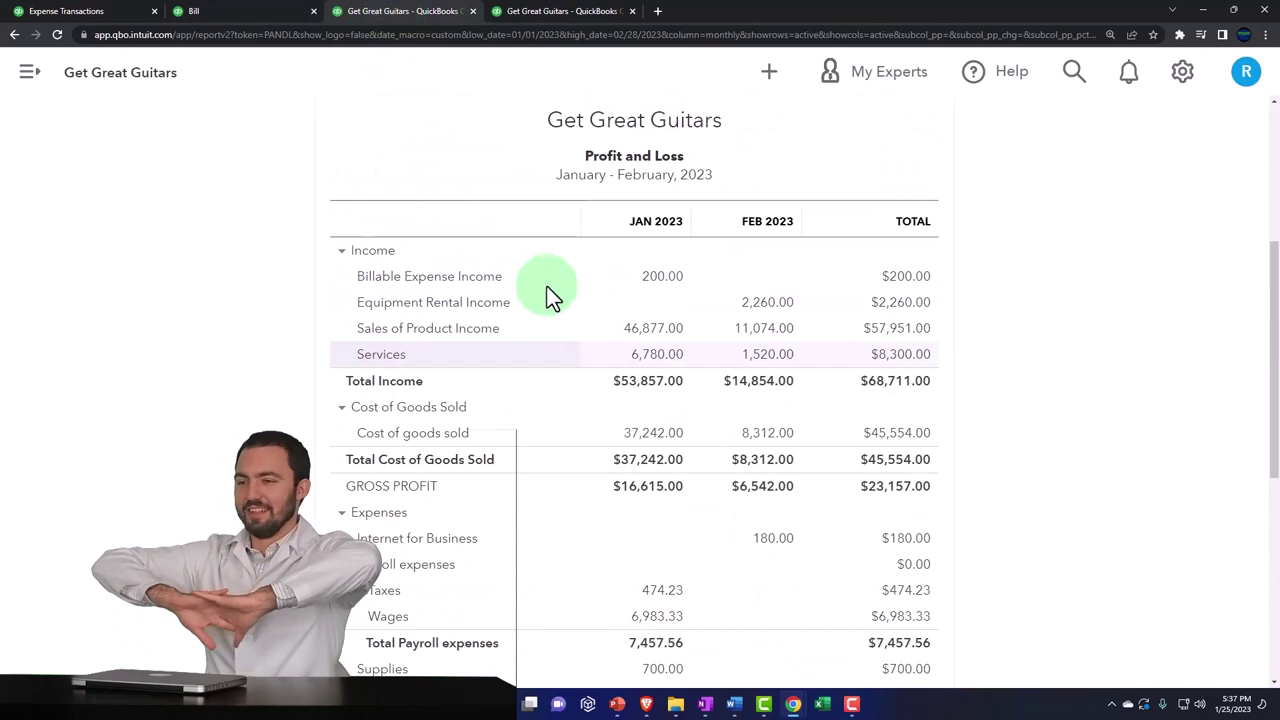
{"action": "scroll", "coordinate": [600, 250], "scroll_direction": "up", "scroll_amount": 2}
{"action": "left_click", "coordinate": [891, 171]}
{"action": "scroll", "coordinate": [946, 348], "scroll_direction": "down", "scroll_amount": 1}
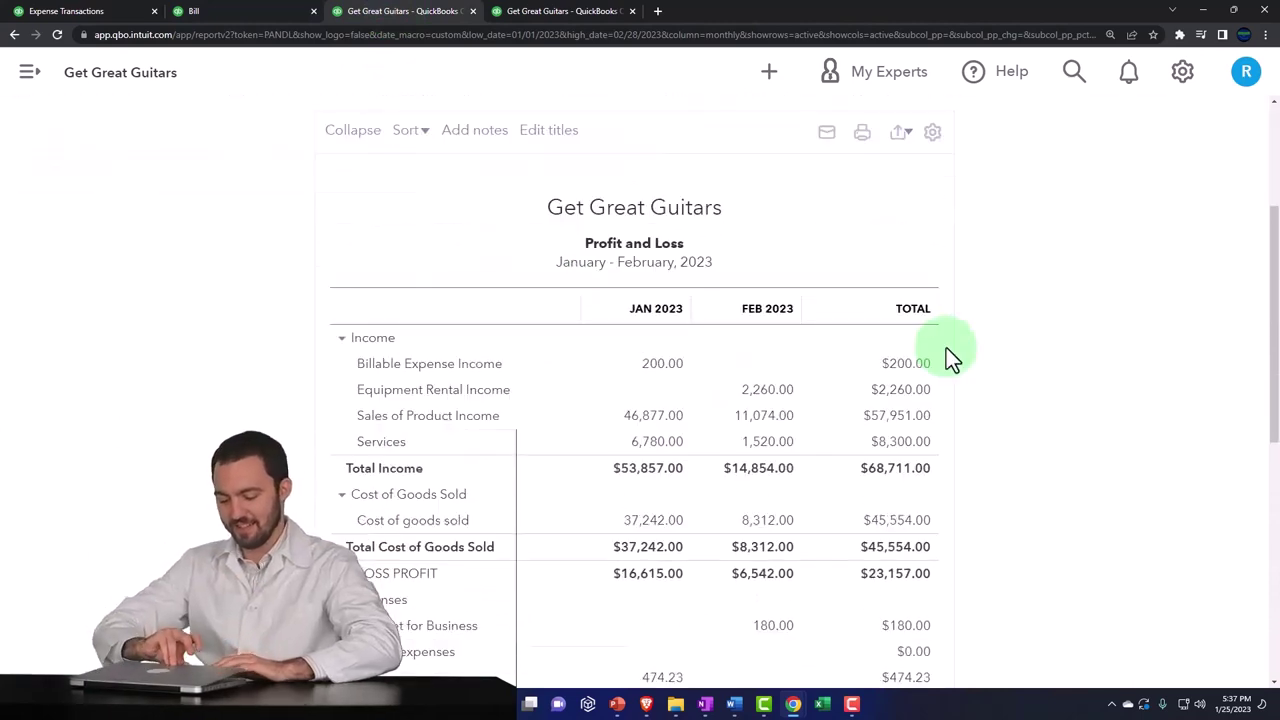
{"action": "scroll", "coordinate": [946, 348], "scroll_direction": "down", "scroll_amount": 1}
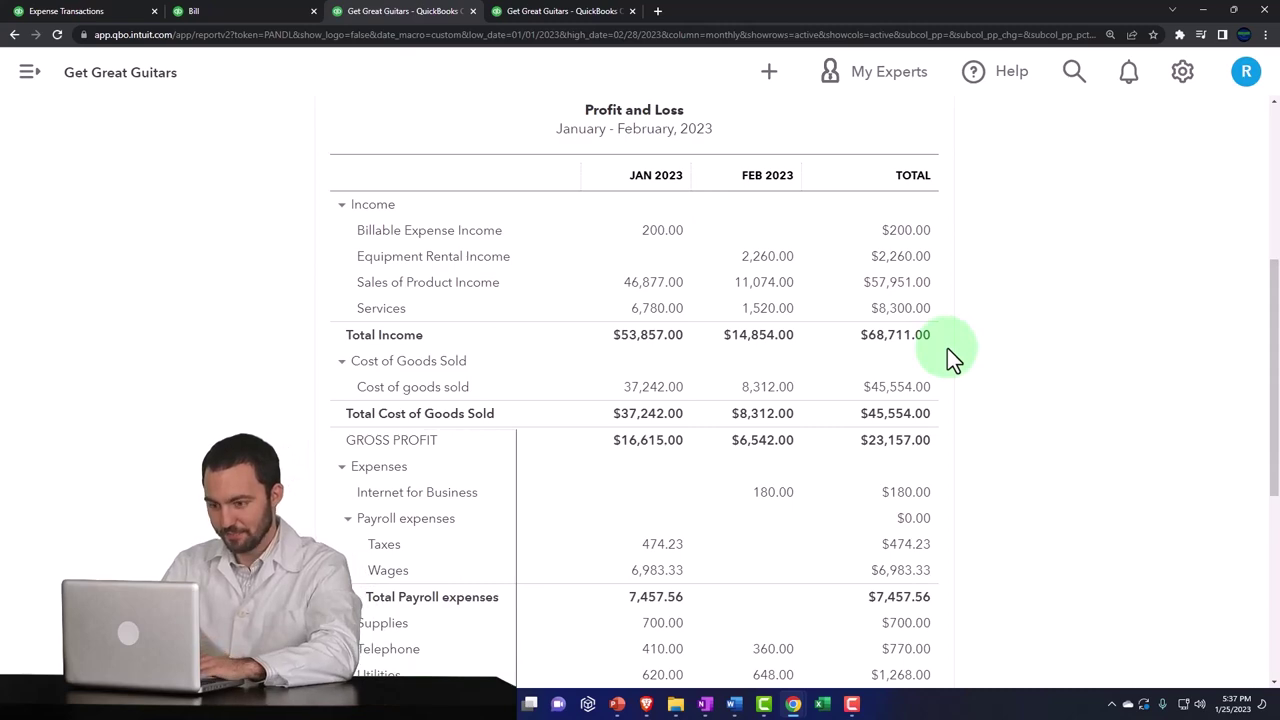
{"action": "scroll", "coordinate": [947, 348], "scroll_direction": "down", "scroll_amount": 3}
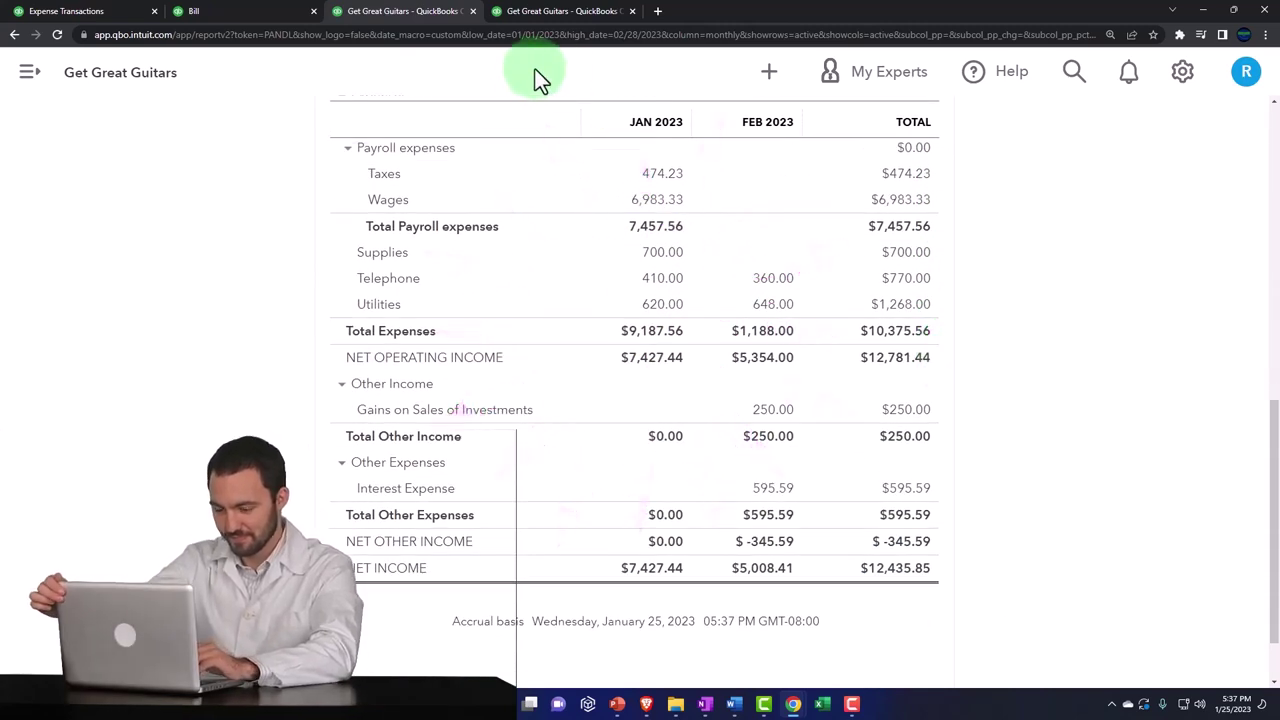
Review the Vendor Balance Detail showing $4,008 owed to Edison and Fender
{"action": "left_click", "coordinate": [537, 14]}
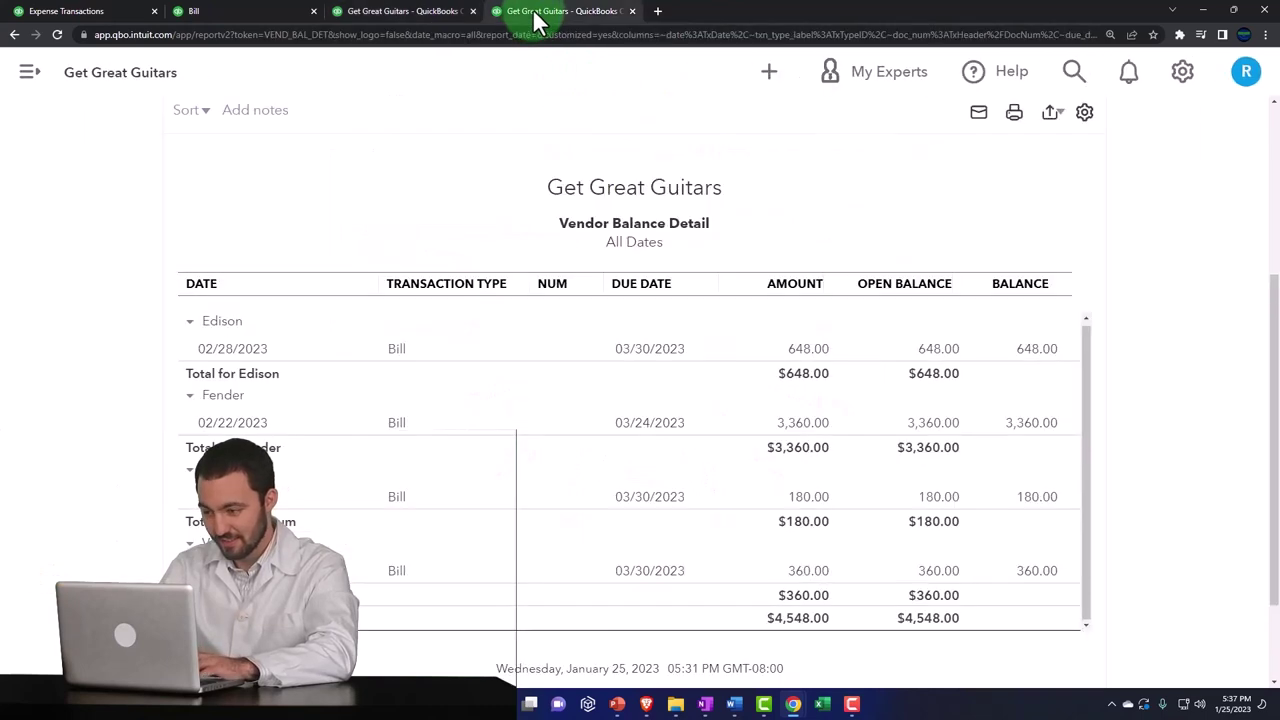
{"action": "scroll", "coordinate": [688, 262], "scroll_direction": "up", "scroll_amount": 3}
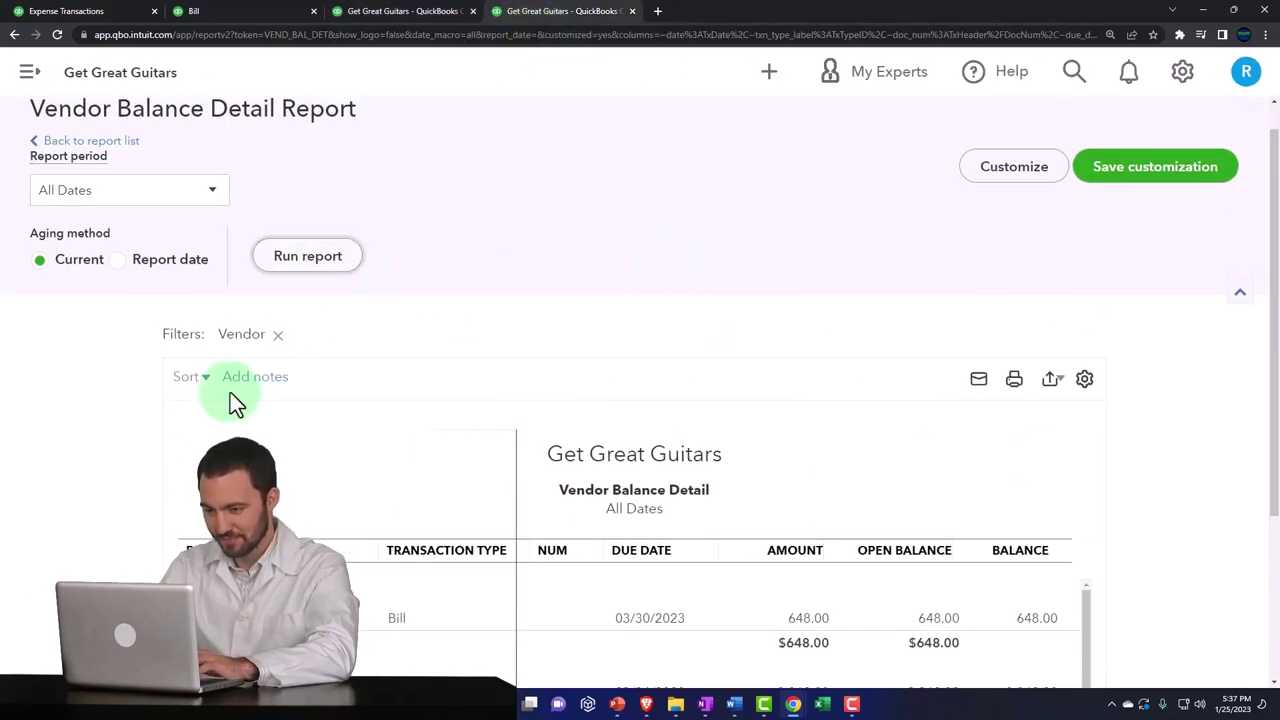
{"action": "scroll", "coordinate": [230, 393], "scroll_direction": "down", "scroll_amount": 2}
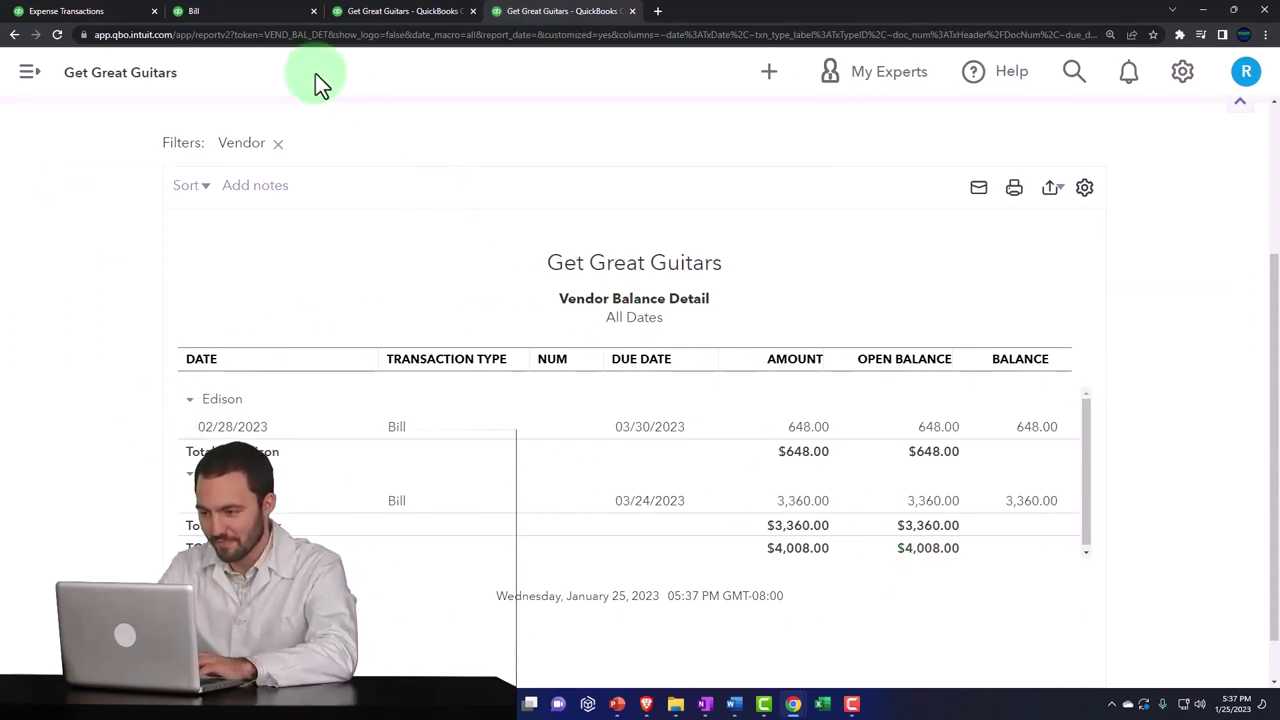
Compare it with the Balance Sheet's Accounts Payable (A/P) of $4,008
{"action": "left_click", "coordinate": [249, 12]}
{"action": "scroll", "coordinate": [223, 319], "scroll_direction": "up", "scroll_amount": 2}
{"action": "scroll", "coordinate": [223, 319], "scroll_direction": "up", "scroll_amount": 1}
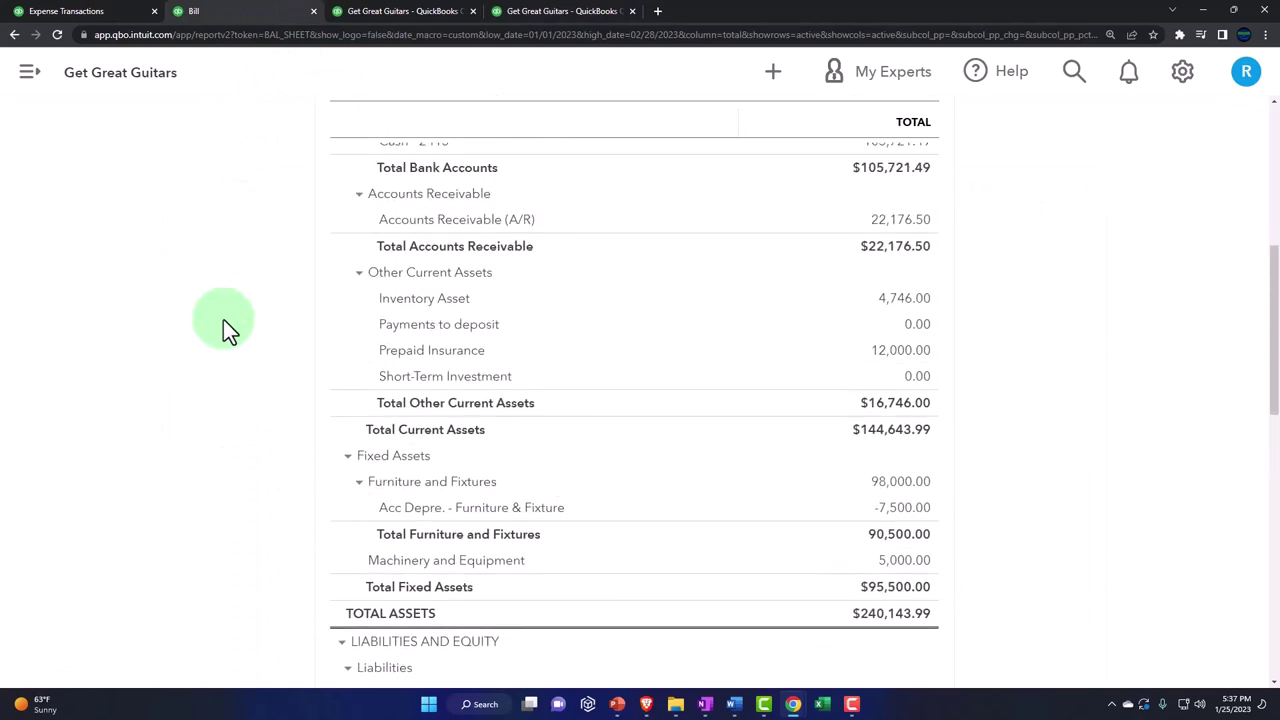
{"action": "scroll", "coordinate": [223, 319], "scroll_direction": "up", "scroll_amount": 2}
{"action": "scroll", "coordinate": [244, 380], "scroll_direction": "down", "scroll_amount": 1}
{"action": "scroll", "coordinate": [244, 380], "scroll_direction": "down", "scroll_amount": 4}
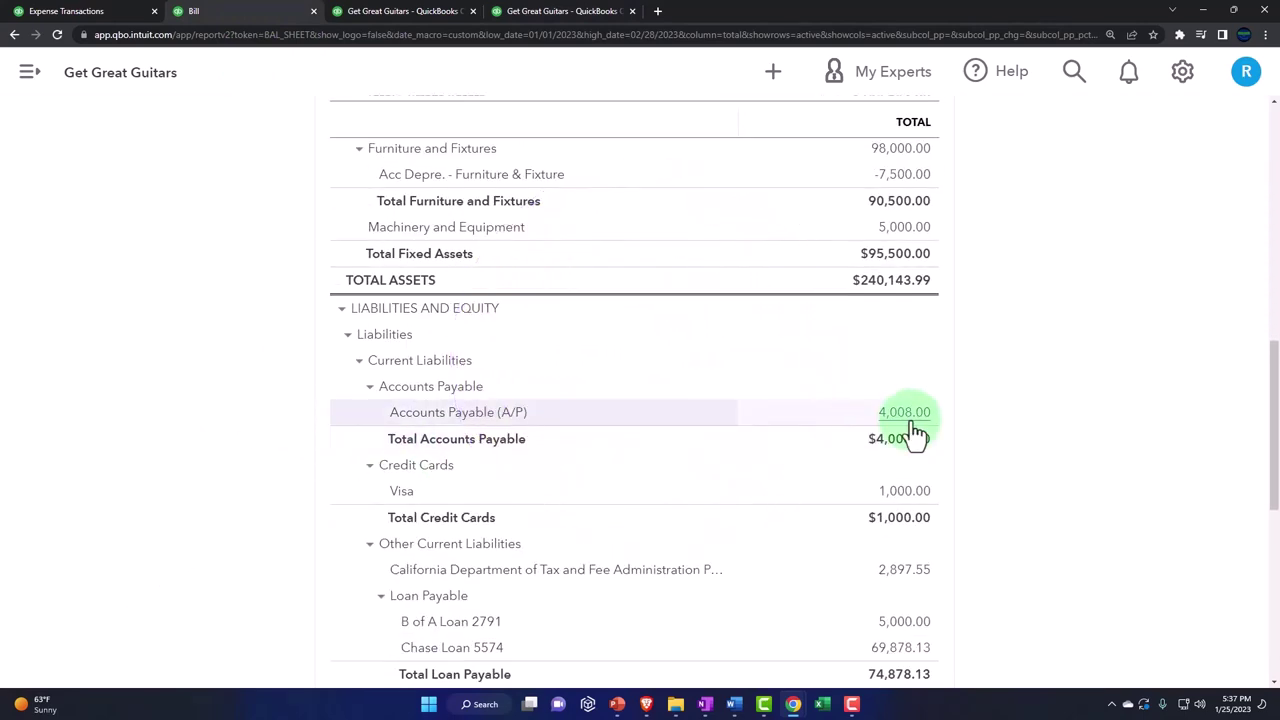
Return to the expense list and filter it to bills with Open status
{"action": "left_click", "coordinate": [100, 22]}
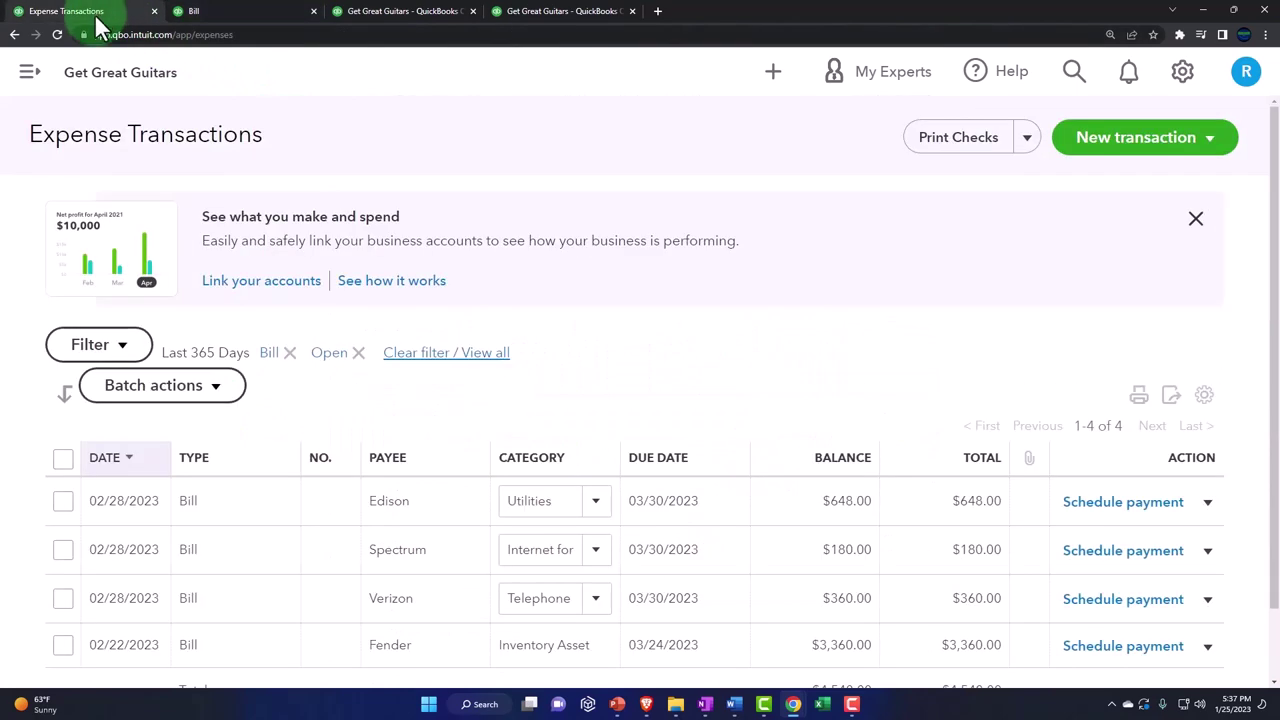
{"action": "scroll", "coordinate": [227, 356], "scroll_direction": "down", "scroll_amount": 1}
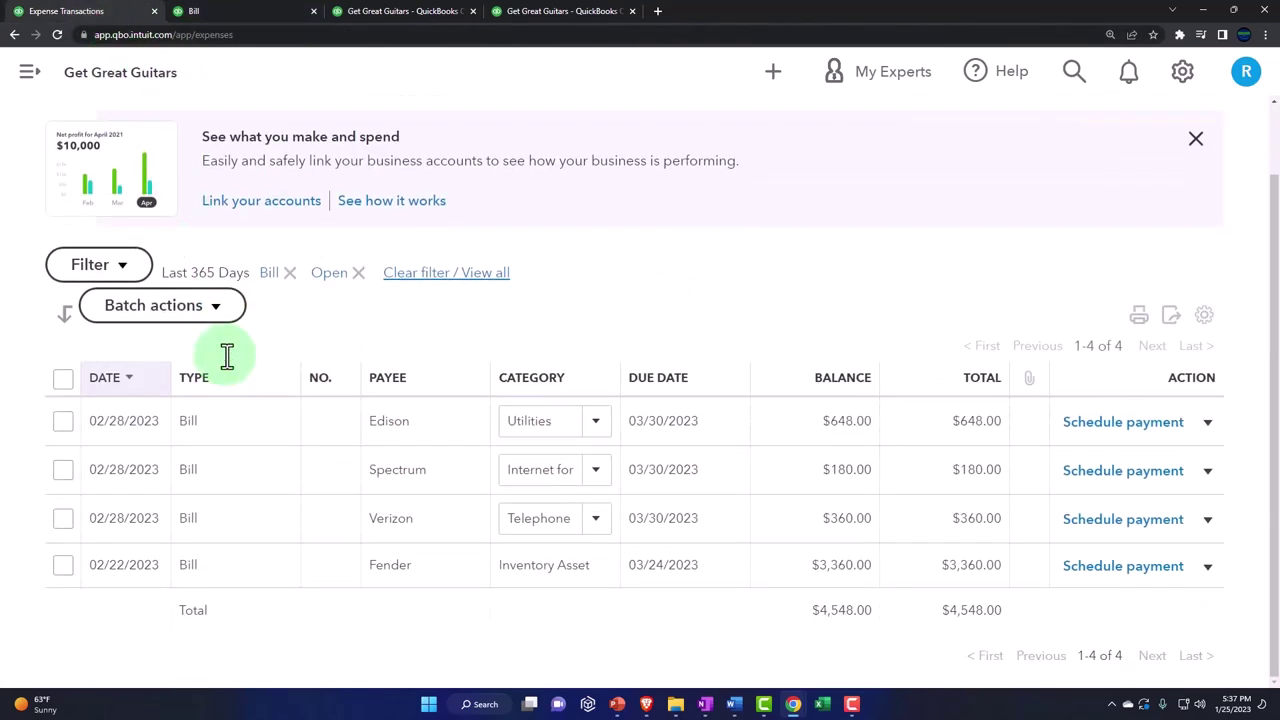
{"action": "left_click", "coordinate": [30, 78]}
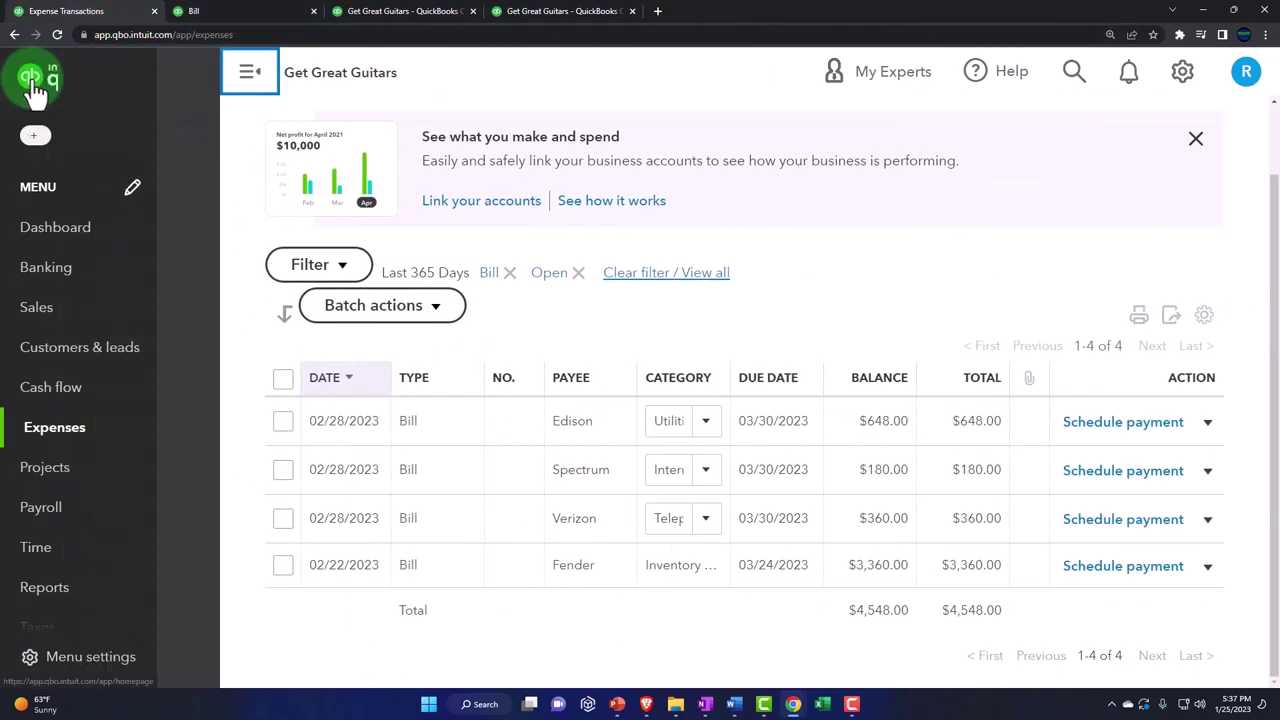
{"action": "left_click", "coordinate": [236, 86]}
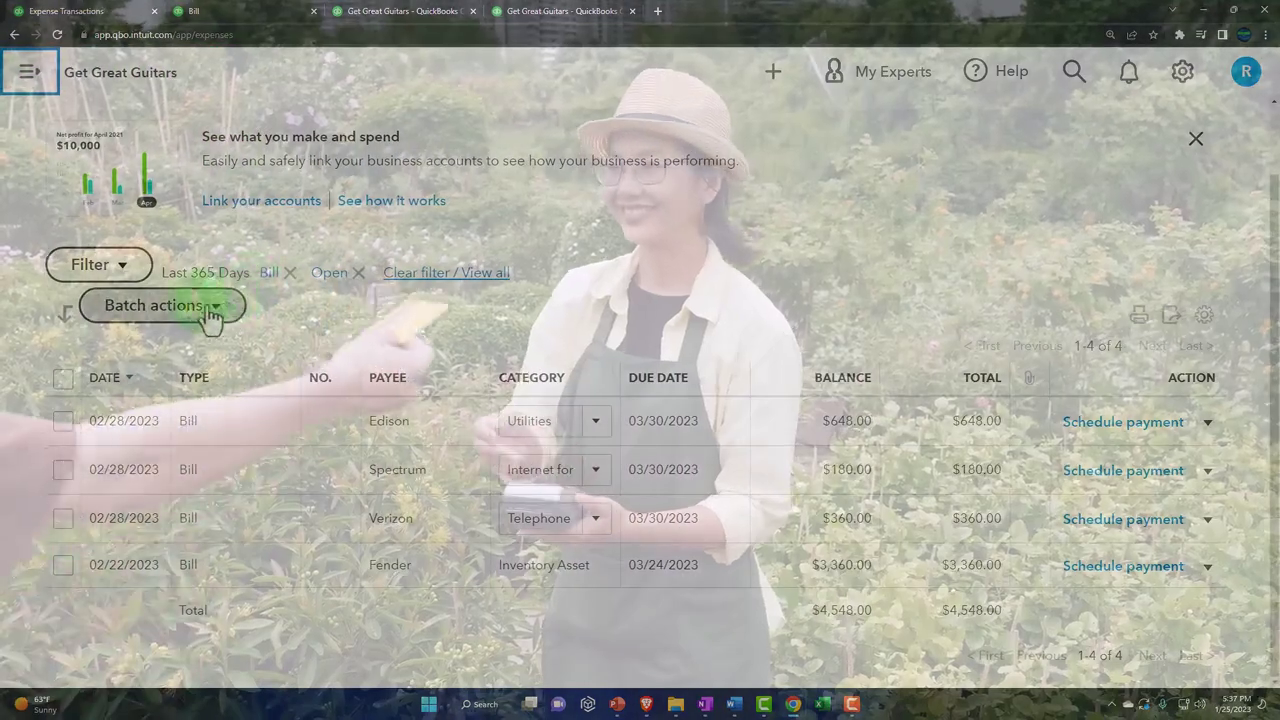
{"action": "left_click", "coordinate": [214, 310]}
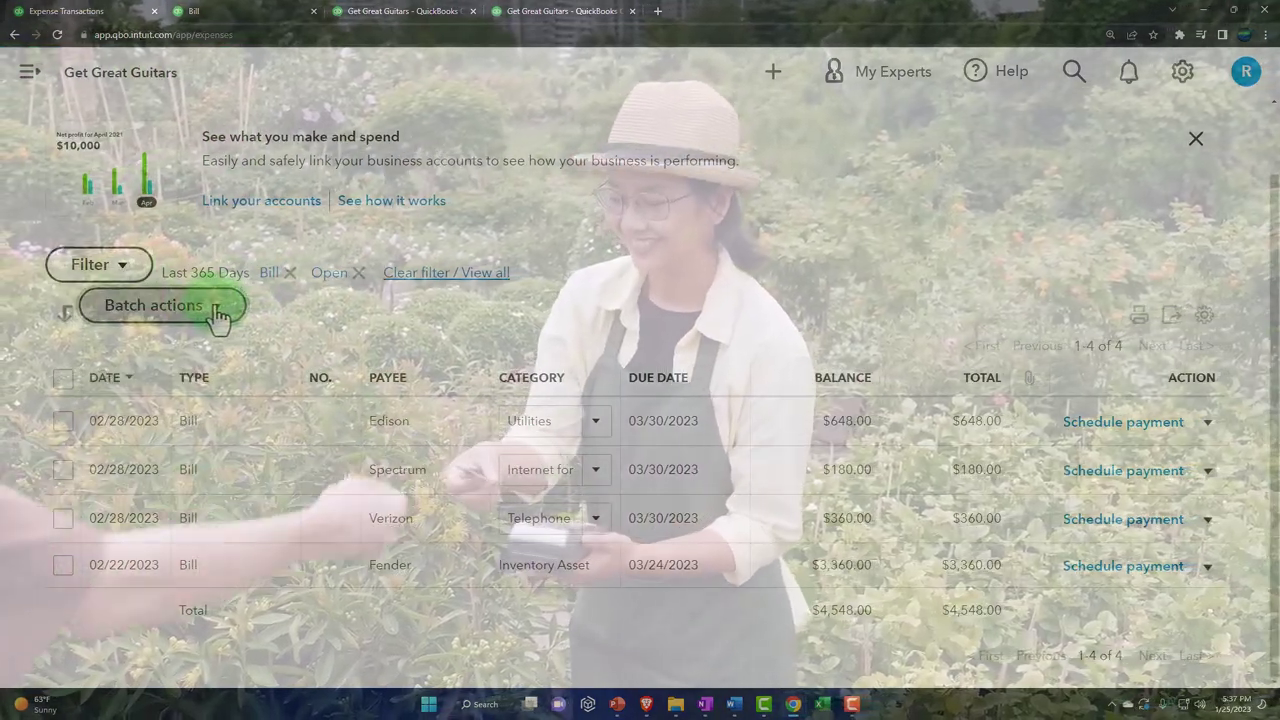
{"action": "left_click", "coordinate": [112, 264]}
{"action": "left_click", "coordinate": [205, 408]}
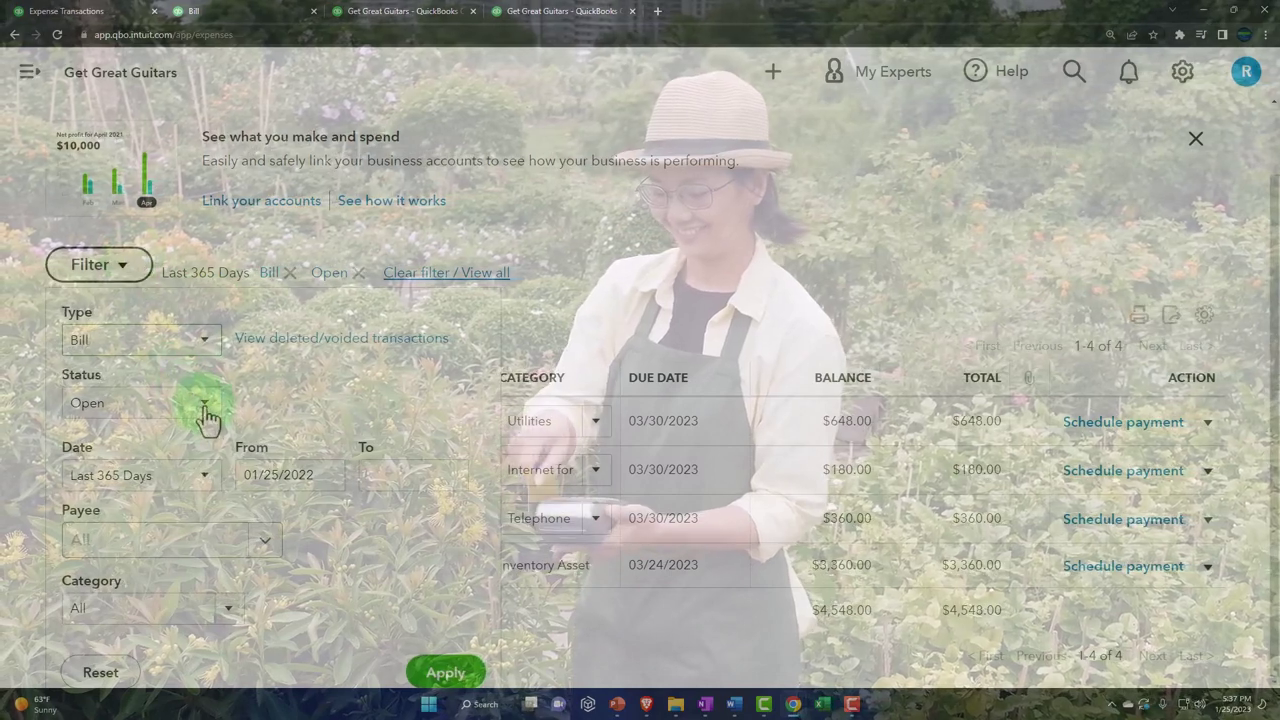
{"action": "left_click", "coordinate": [95, 469]}
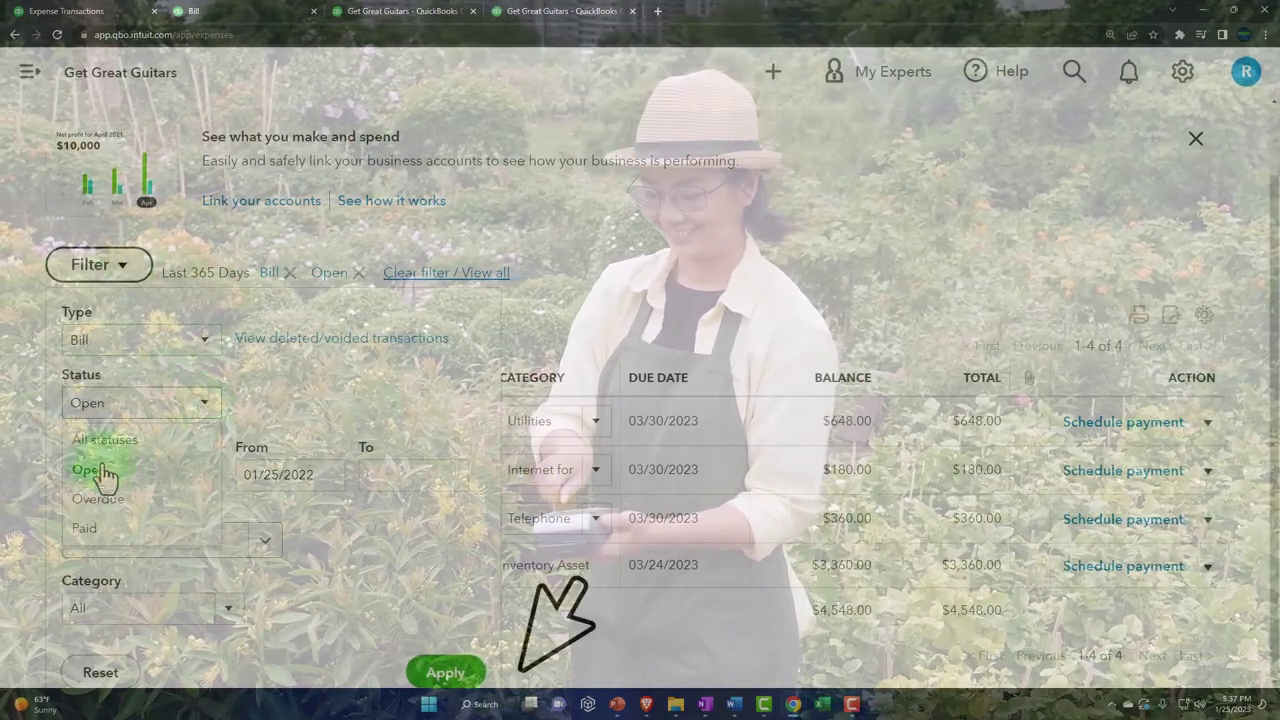
{"action": "left_click", "coordinate": [443, 674]}
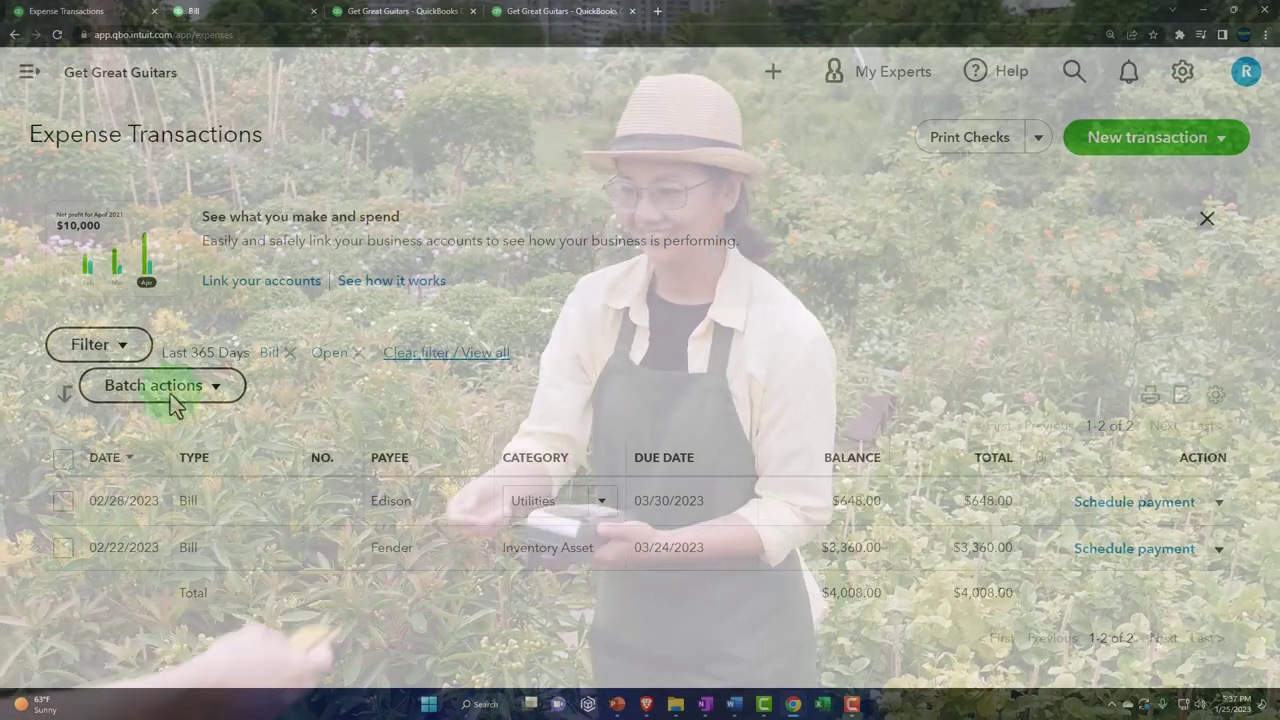
Change the expense filter Status to Paid, listing Spectrum, Verizon and Epiphone bills
{"action": "left_click", "coordinate": [135, 350]}
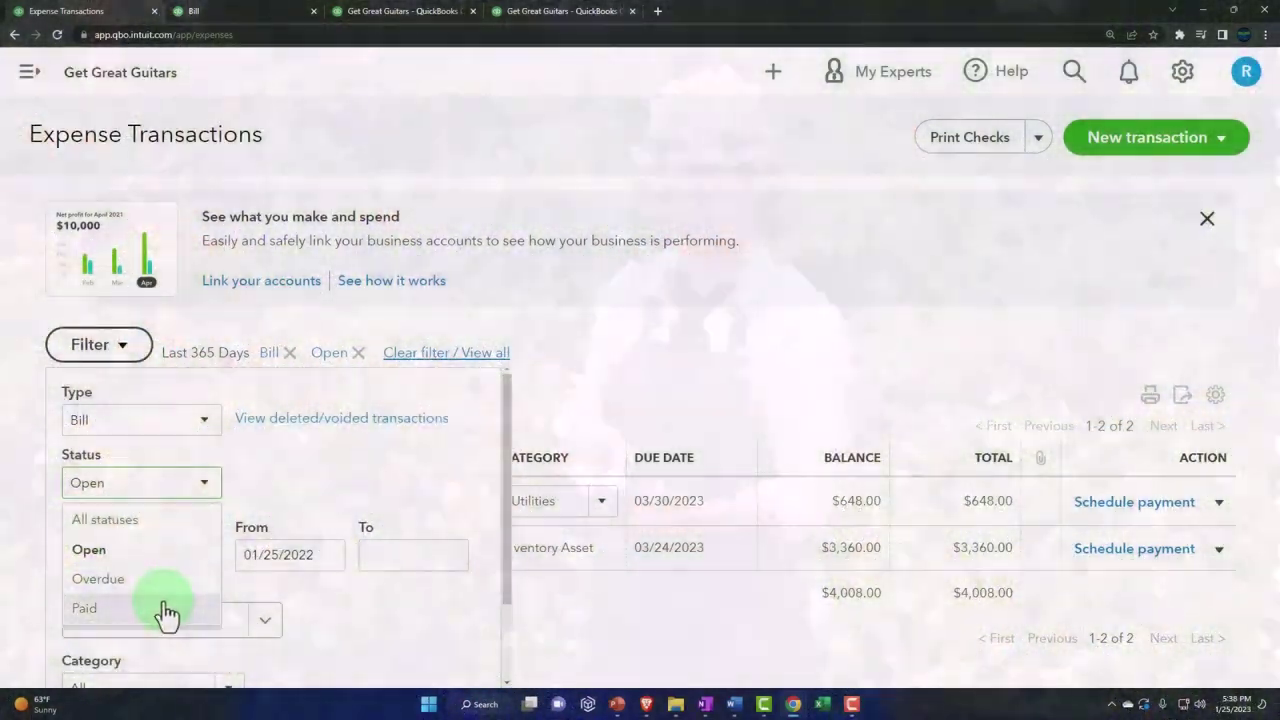
{"action": "left_click", "coordinate": [163, 606]}
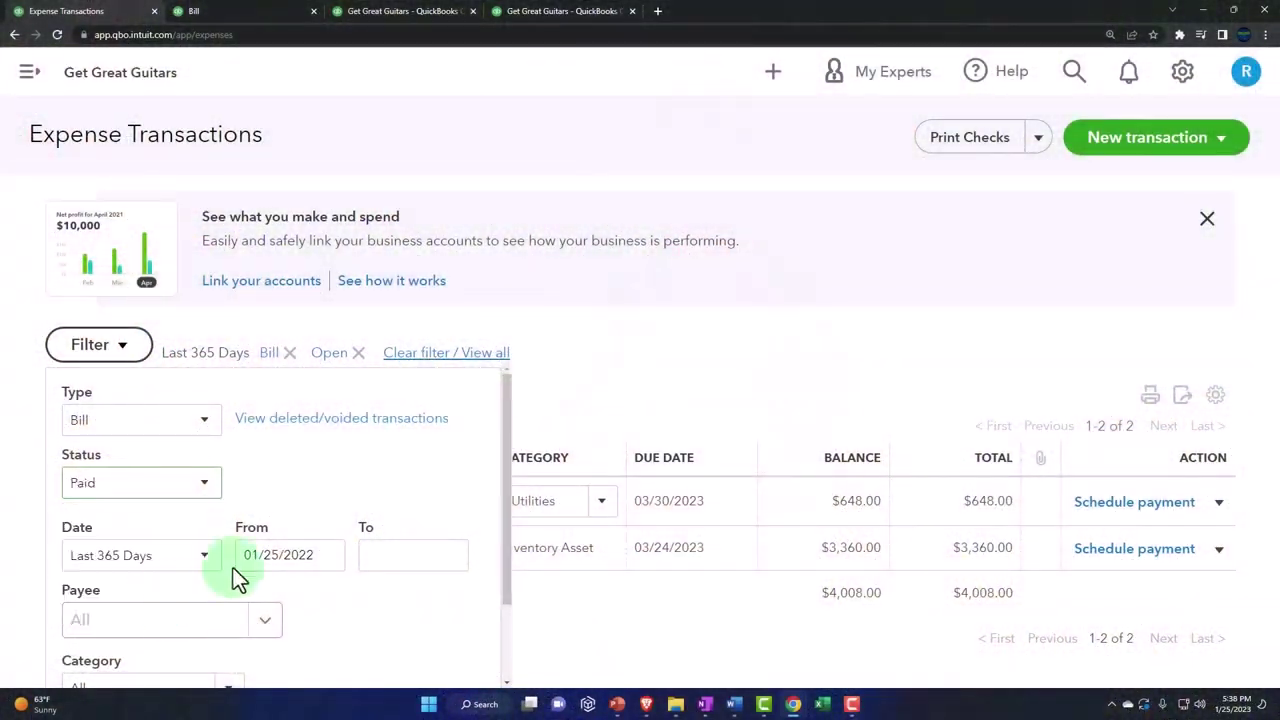
{"action": "left_click", "coordinate": [615, 397]}
{"action": "left_click", "coordinate": [120, 350]}
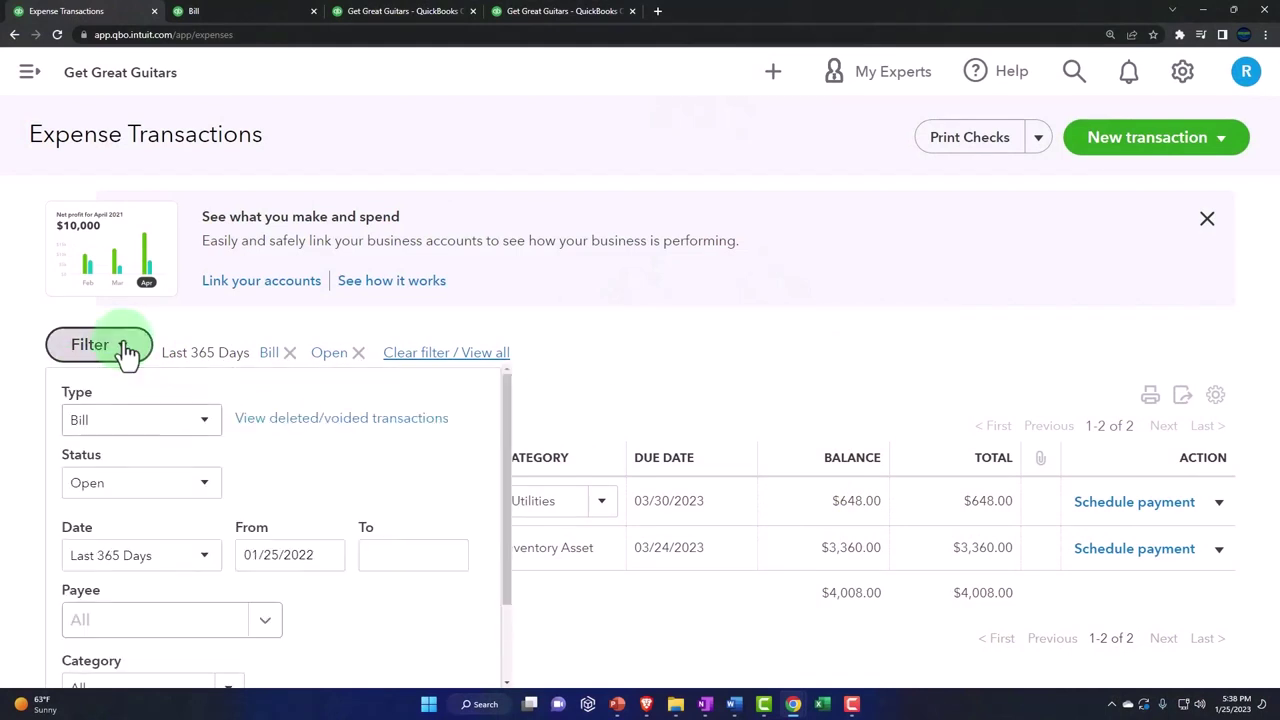
{"action": "scroll", "coordinate": [158, 442], "scroll_direction": "down", "scroll_amount": 1}
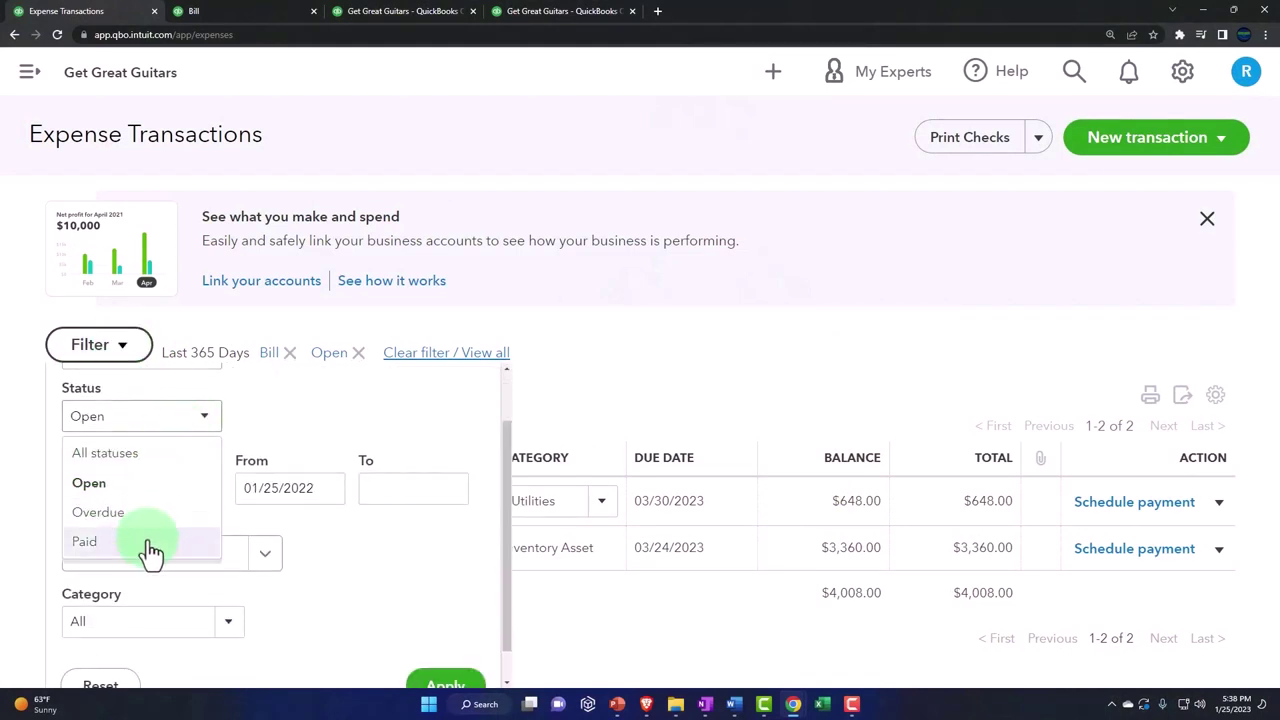
{"action": "scroll", "coordinate": [332, 548], "scroll_direction": "down", "scroll_amount": 1}
{"action": "left_click", "coordinate": [448, 650]}
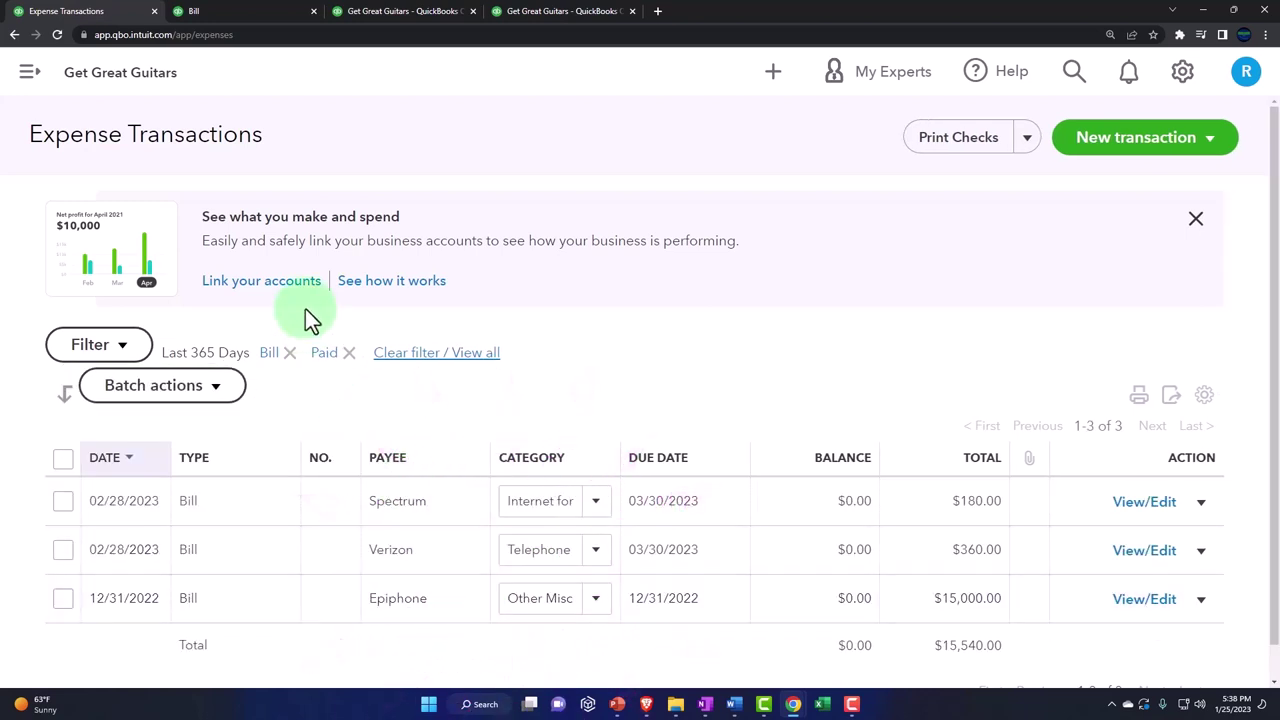
{"action": "left_click", "coordinate": [30, 74]}
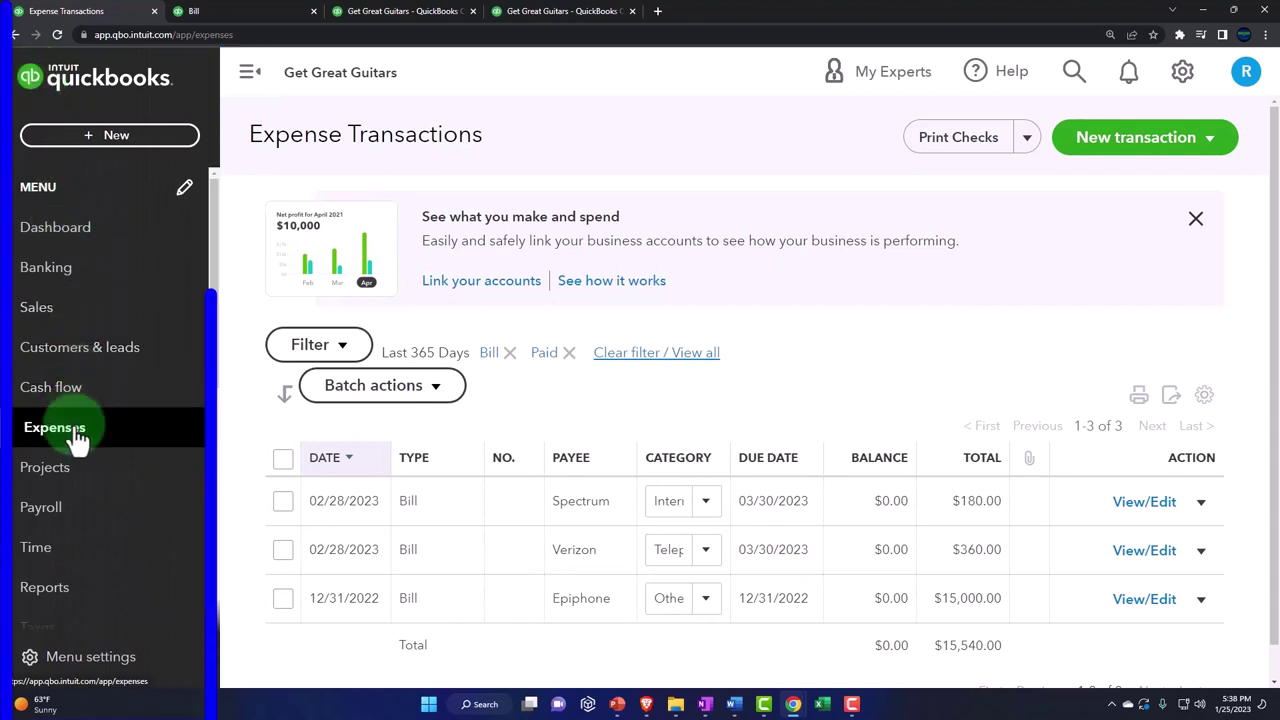
Go to Expenses > Vendors, clear the filter to view all vendors, and scroll to Spectrum
{"action": "left_click", "coordinate": [74, 428]}
{"action": "mouse_move", "coordinate": [103, 212]}
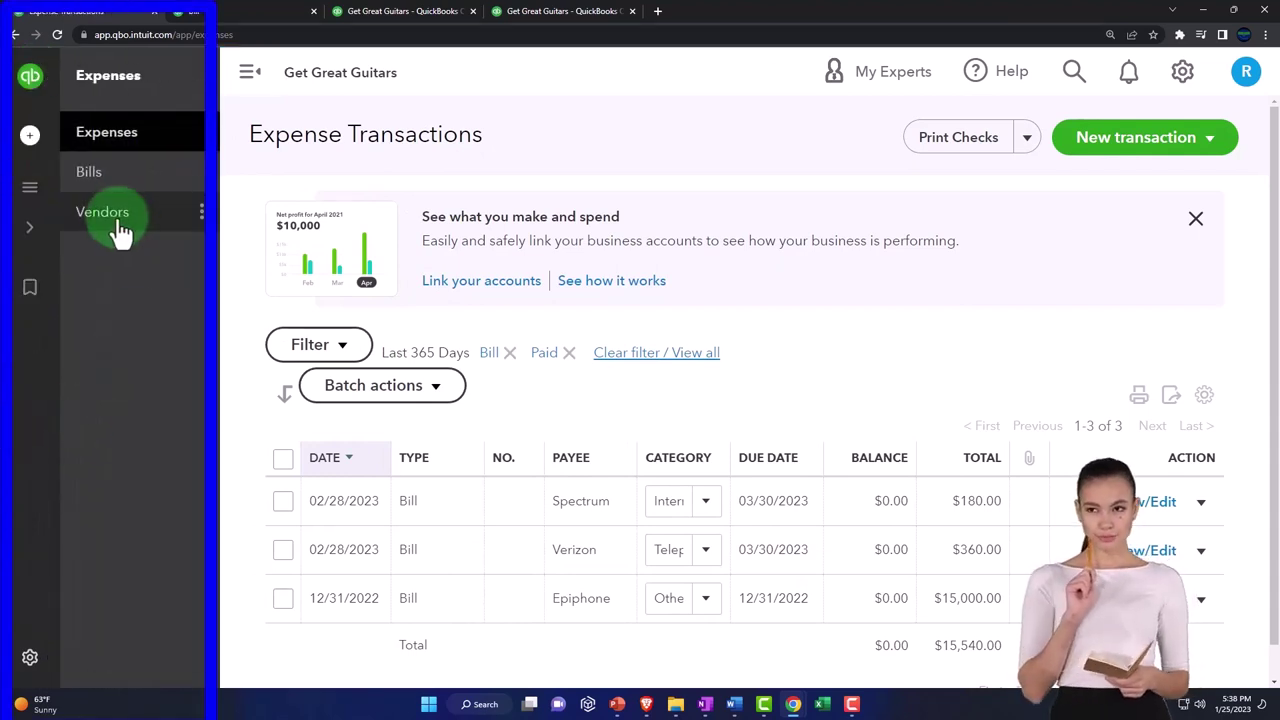
{"action": "left_click", "coordinate": [118, 230]}
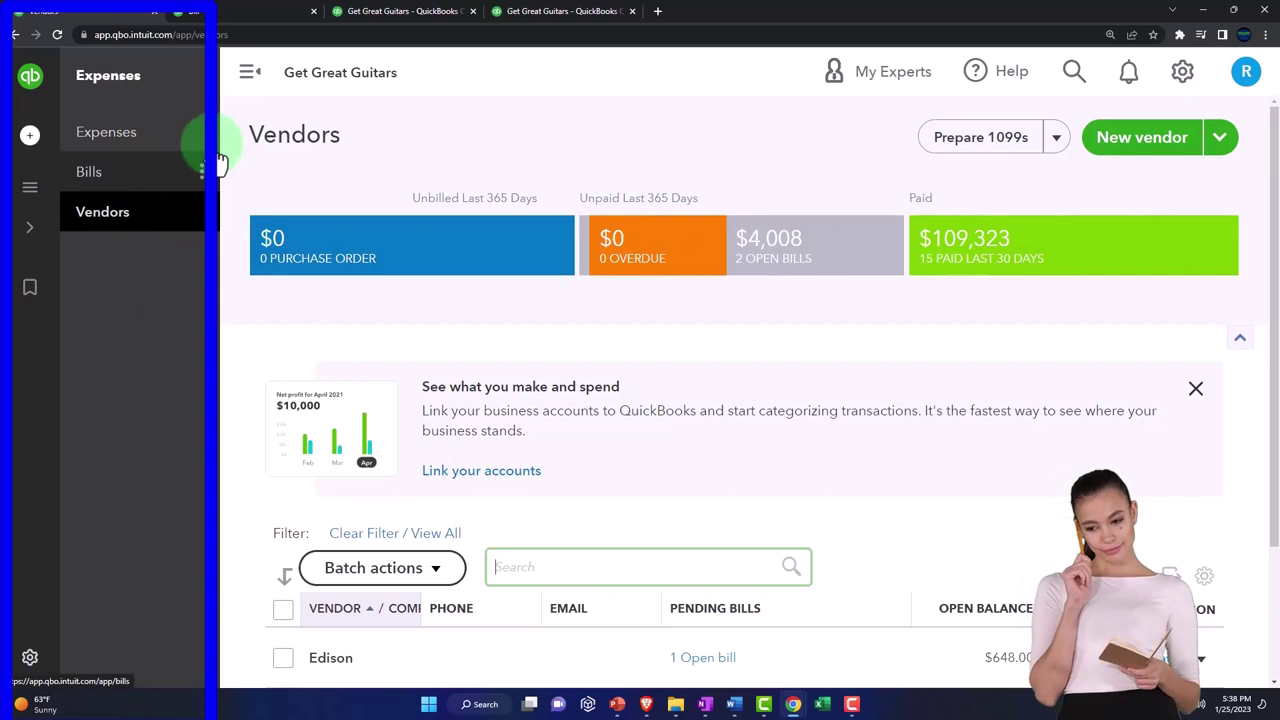
{"action": "left_click", "coordinate": [249, 72]}
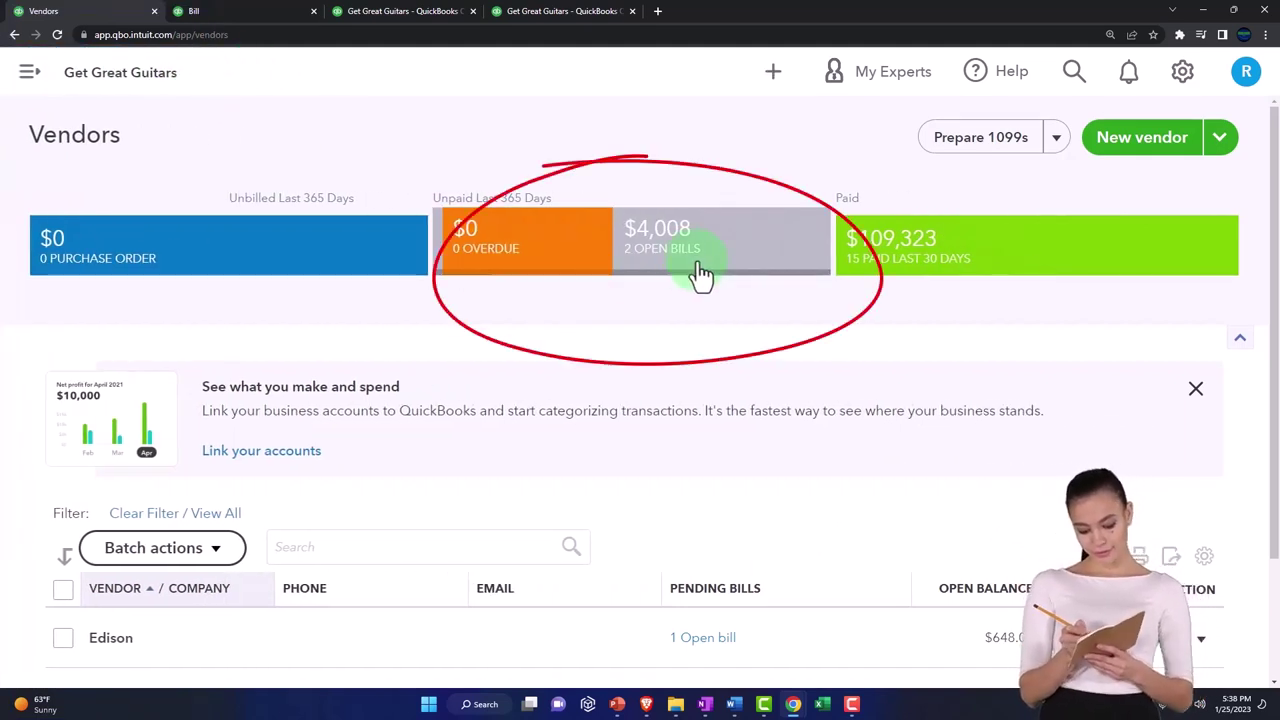
{"action": "scroll", "coordinate": [645, 345], "scroll_direction": "down", "scroll_amount": 2}
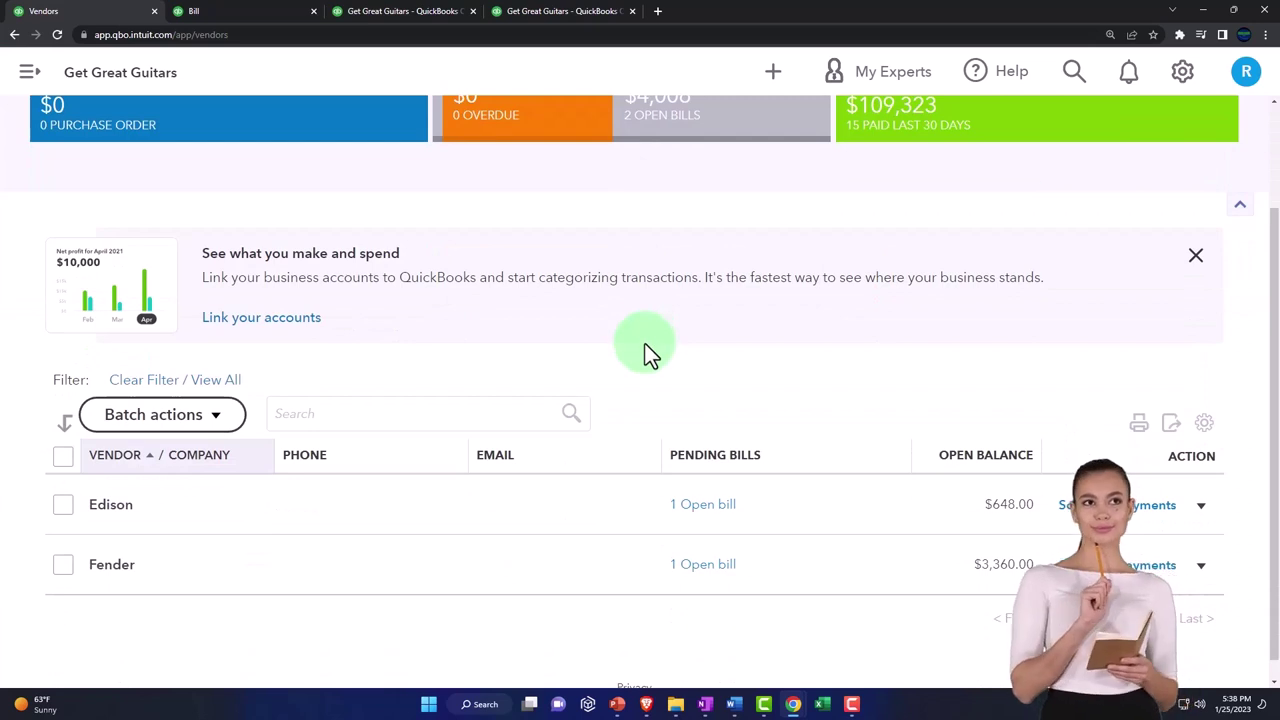
{"action": "scroll", "coordinate": [645, 346], "scroll_direction": "up", "scroll_amount": 2}
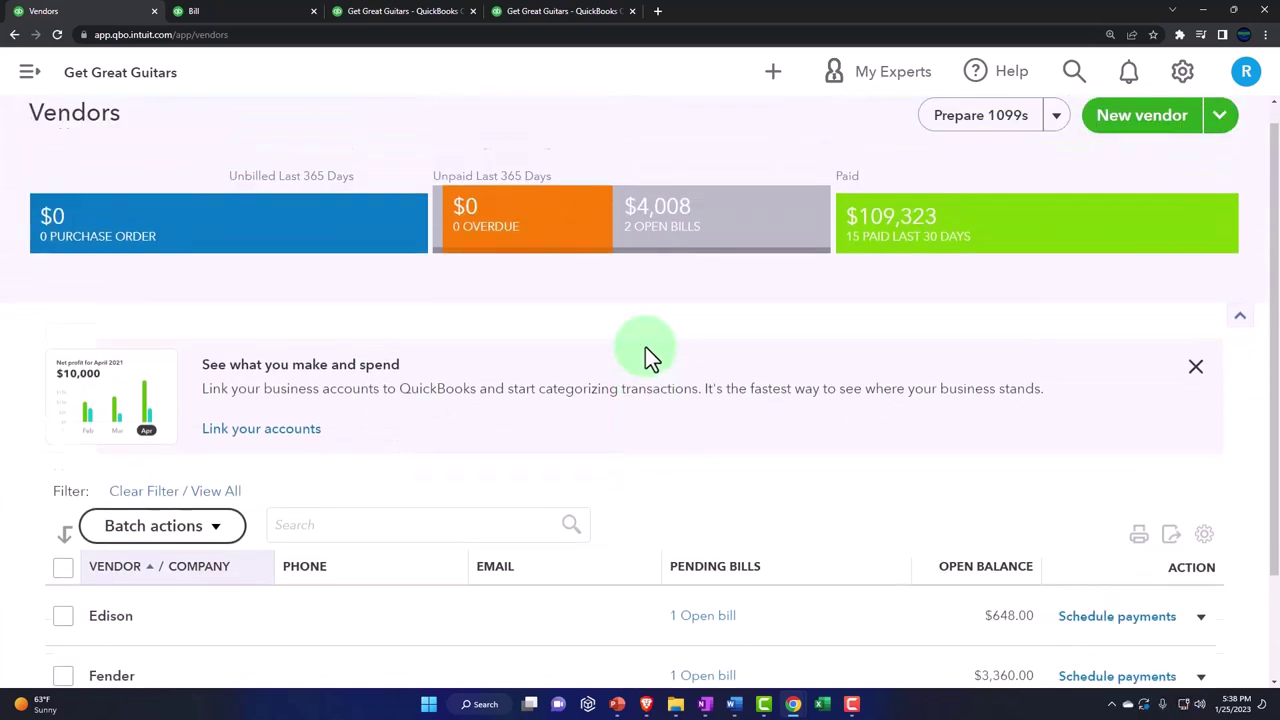
{"action": "left_click", "coordinate": [215, 515]}
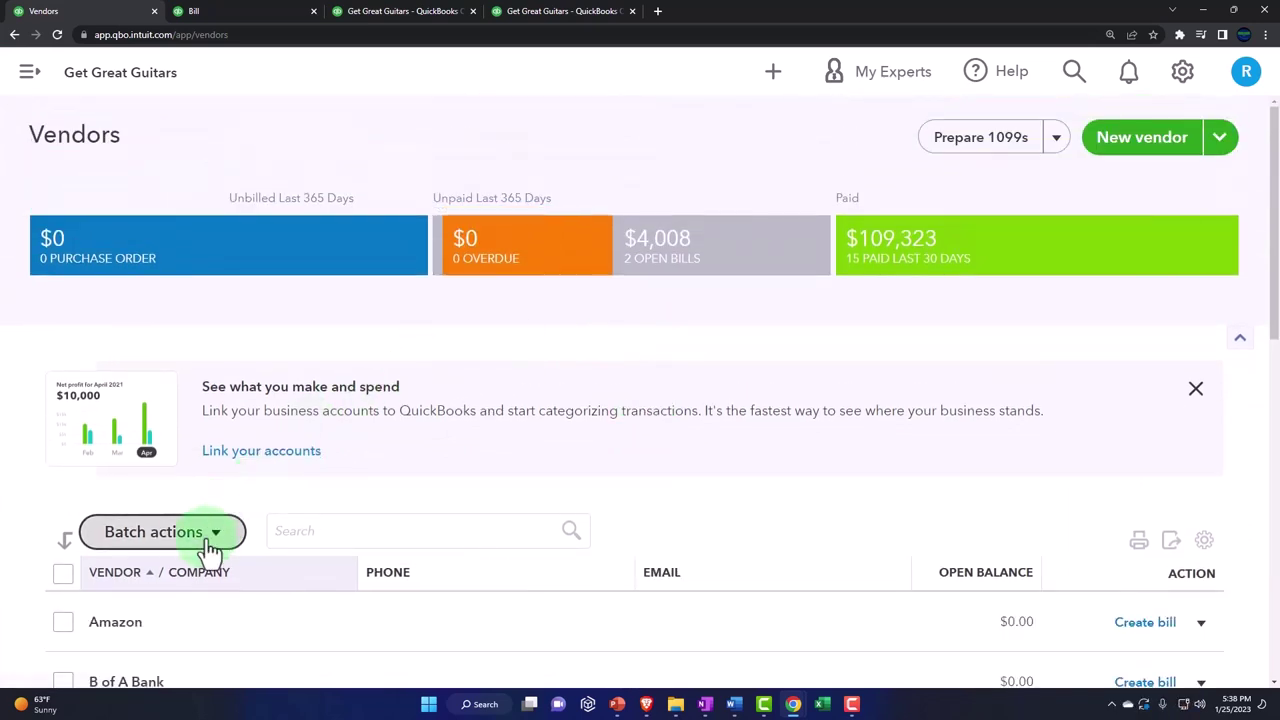
{"action": "scroll", "coordinate": [195, 555], "scroll_direction": "down", "scroll_amount": 3}
{"action": "scroll", "coordinate": [195, 555], "scroll_direction": "down", "scroll_amount": 2}
{"action": "scroll", "coordinate": [195, 555], "scroll_direction": "down", "scroll_amount": 2}
{"action": "scroll", "coordinate": [195, 555], "scroll_direction": "down", "scroll_amount": 2}
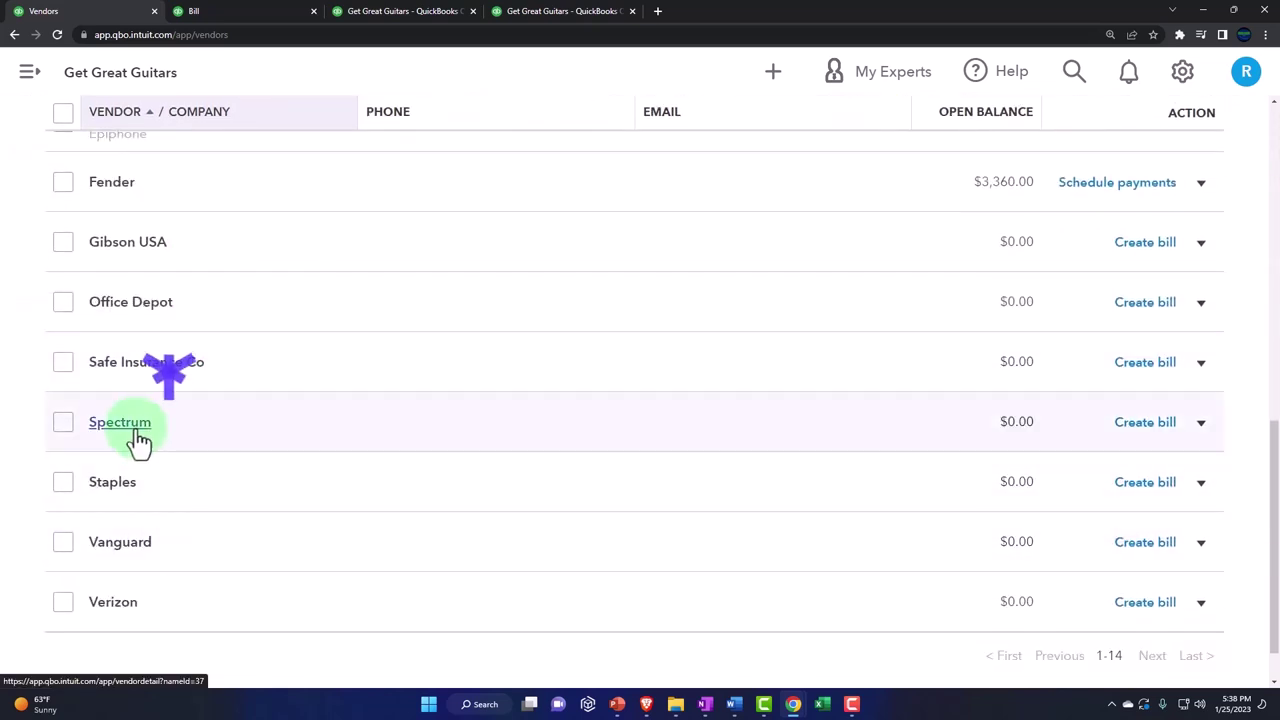
Open Spectrum's $180 bill from its vendor page and confirm it is paid by check #1018
{"action": "left_click", "coordinate": [136, 432]}
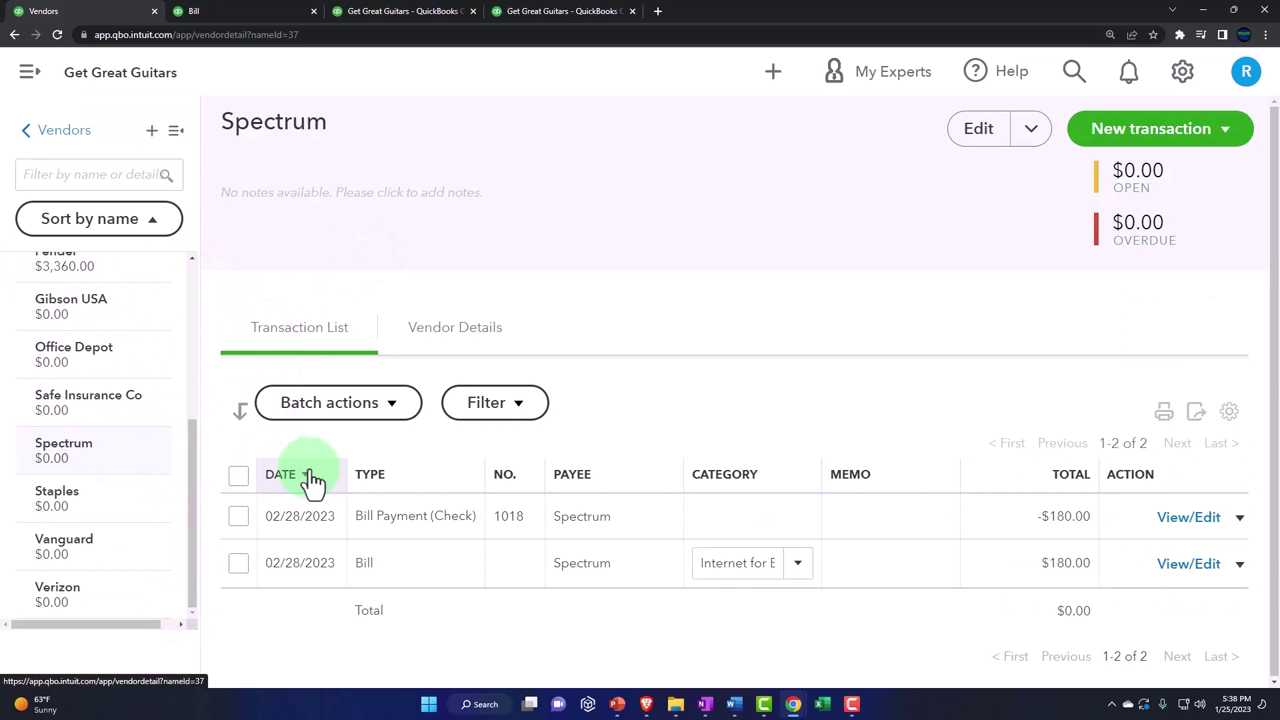
{"action": "left_click", "coordinate": [176, 134]}
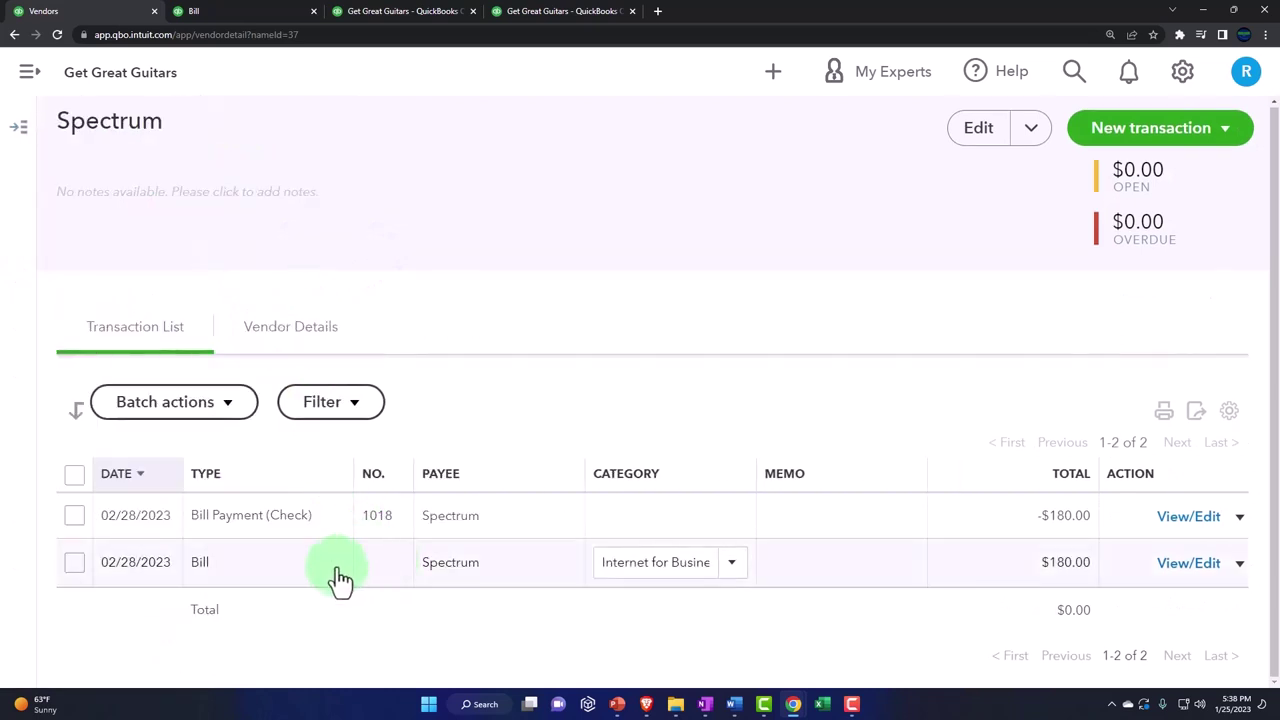
{"action": "left_click", "coordinate": [230, 567]}
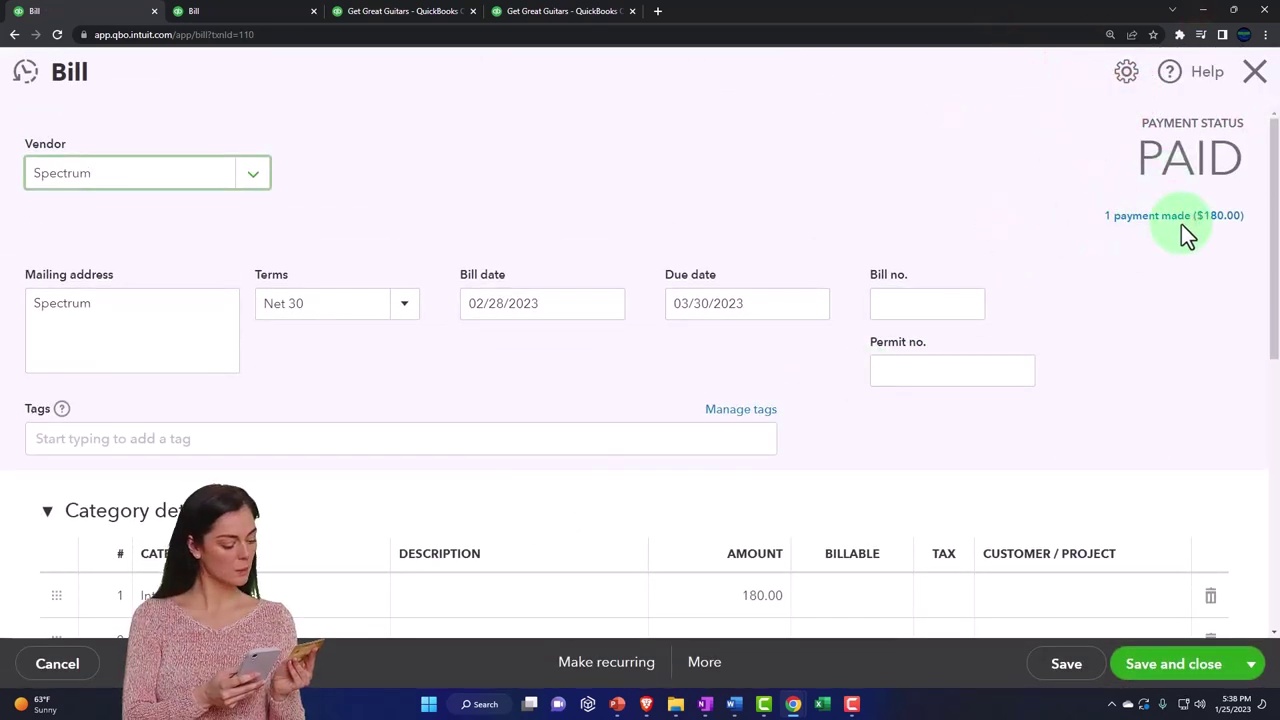
{"action": "left_click", "coordinate": [1255, 71]}
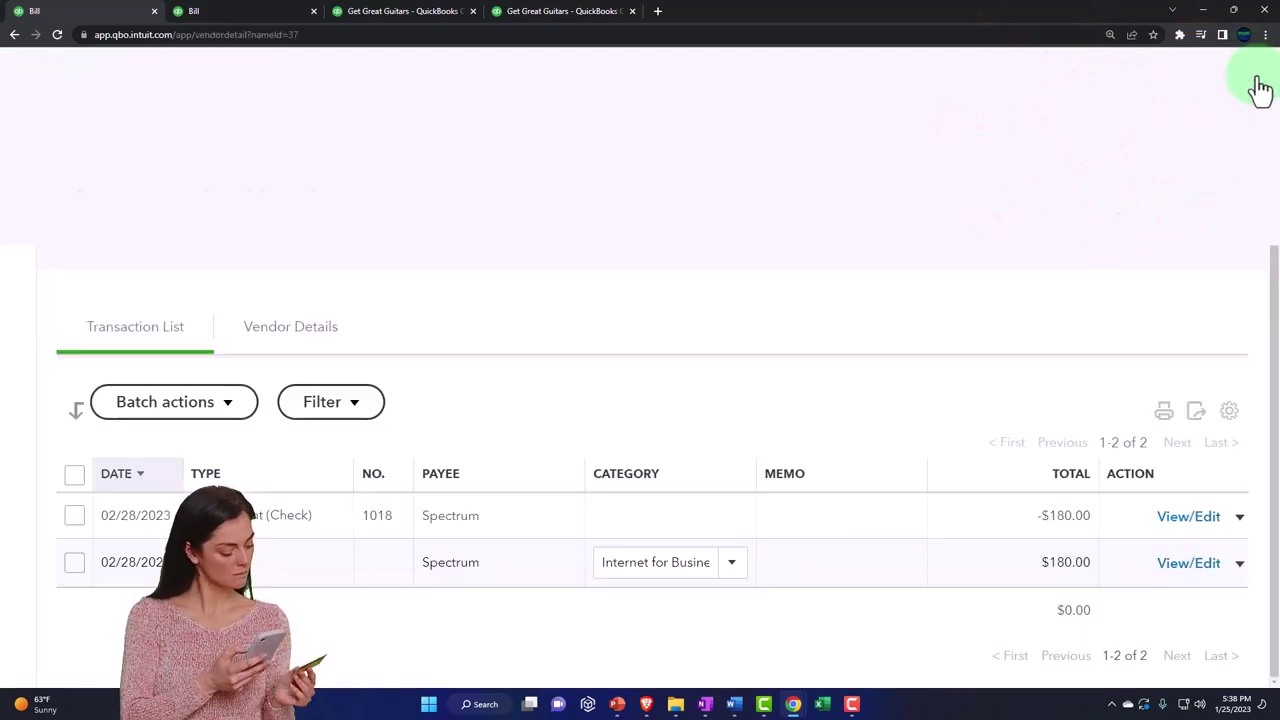
{"action": "left_click", "coordinate": [263, 522]}
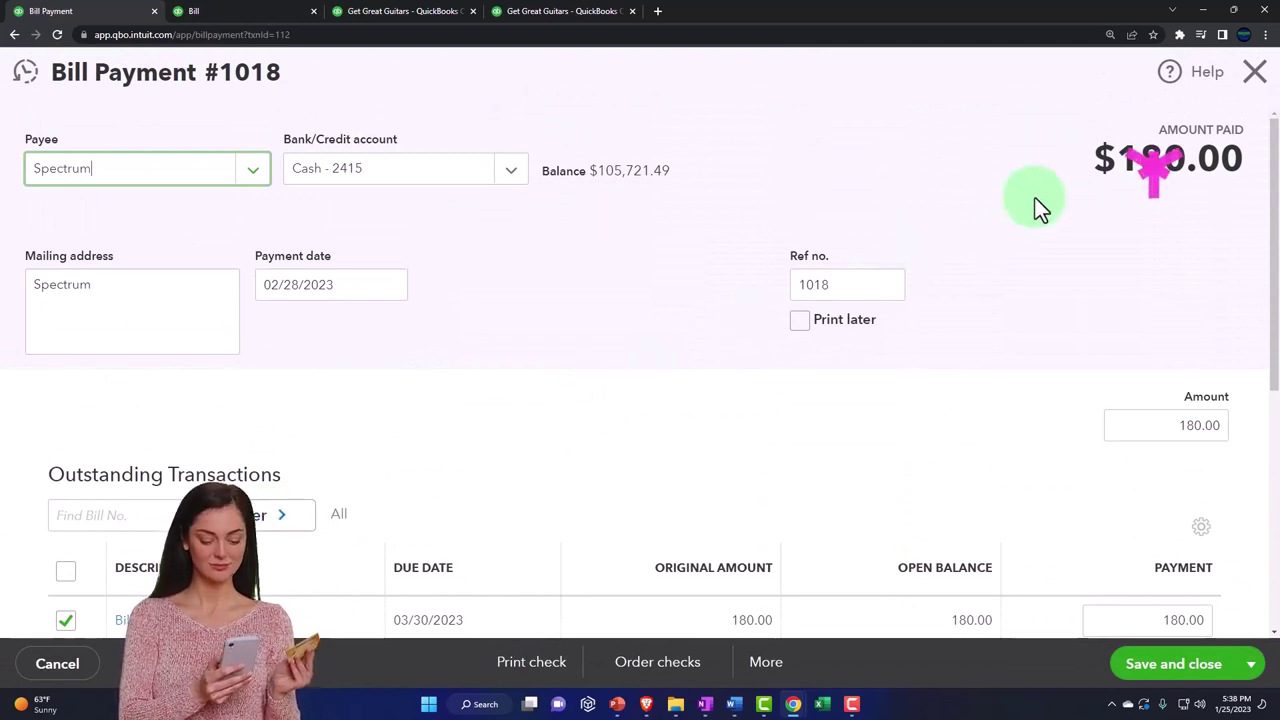
{"action": "scroll", "coordinate": [1036, 198], "scroll_direction": "down", "scroll_amount": 1}
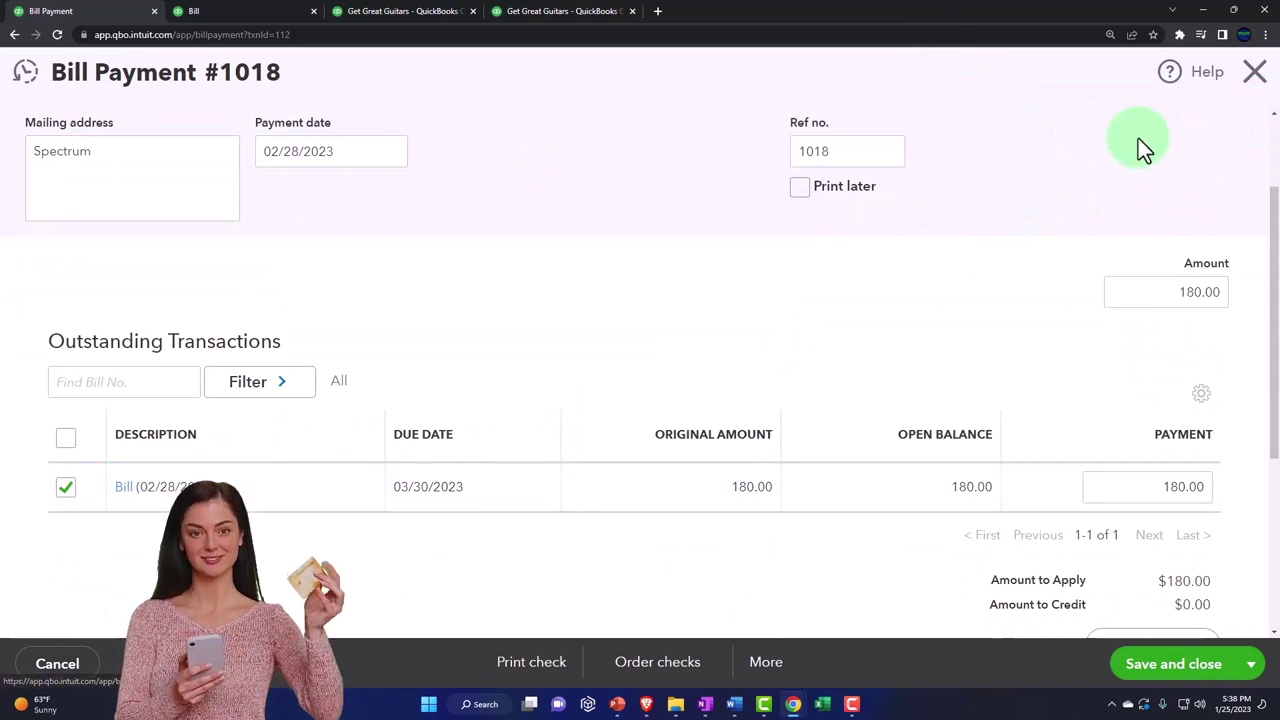
{"action": "left_click", "coordinate": [1254, 73]}
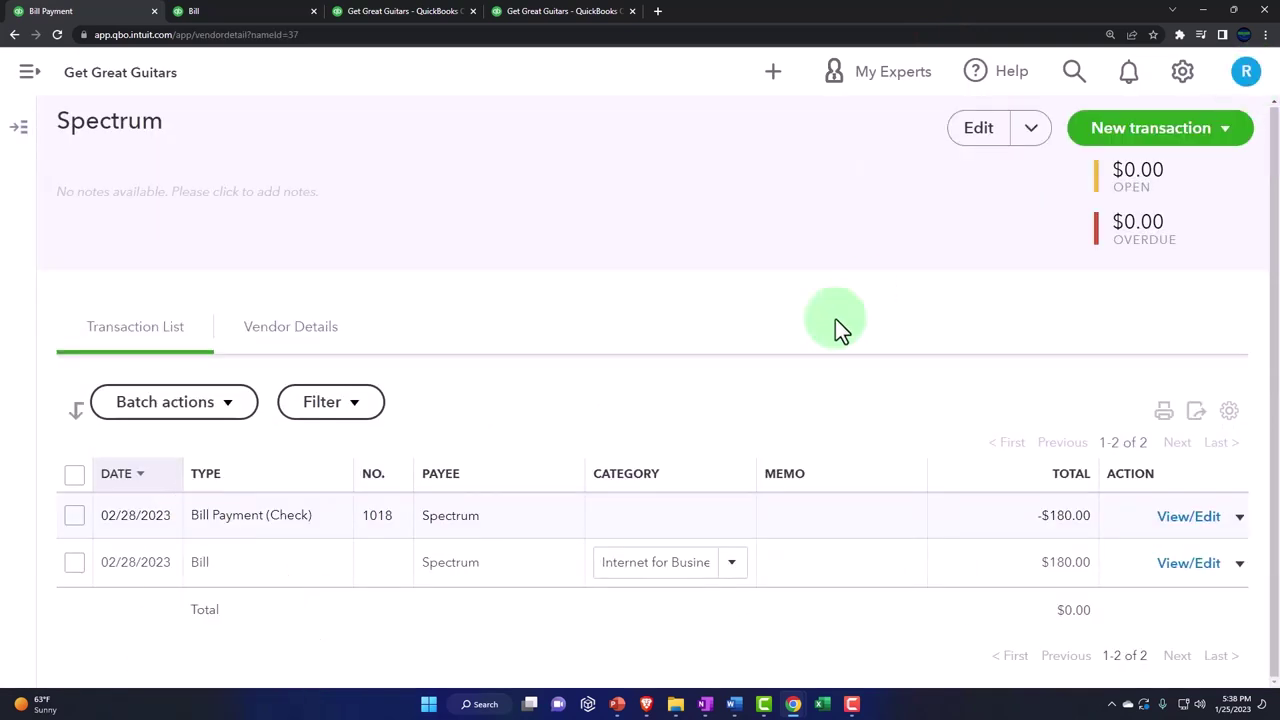